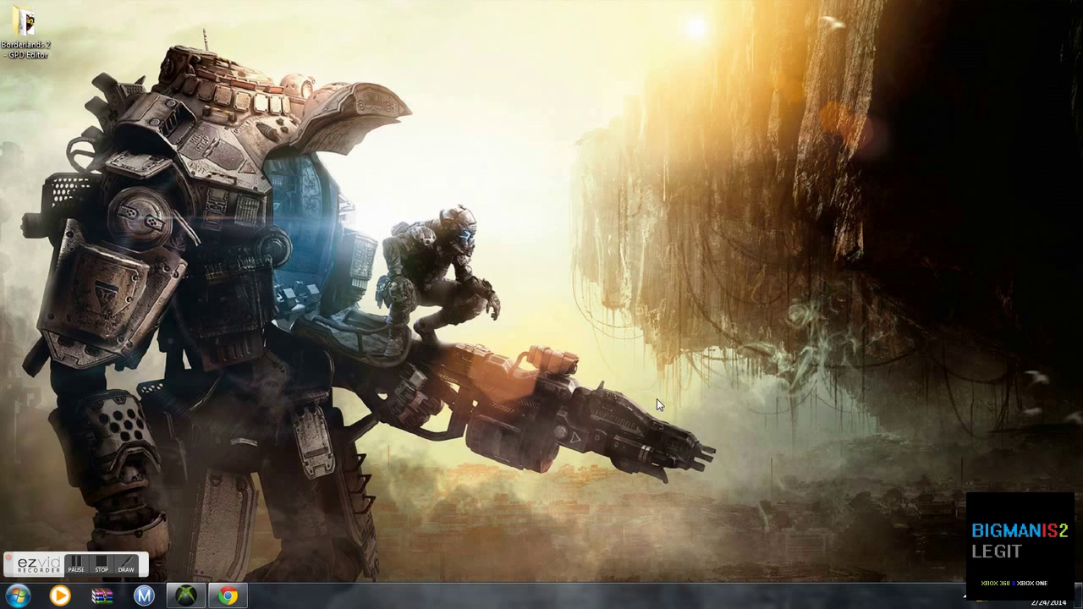
# Launch Horizon and open the gamer profile package from the flash drive's Gamer Profiles folder.
pyautogui.click(2, 3)
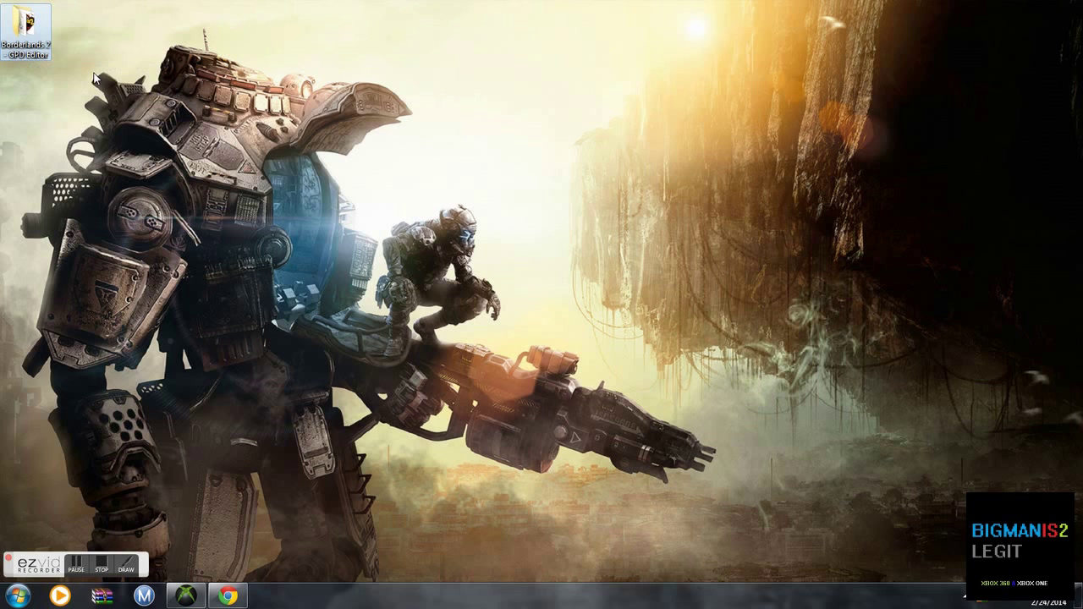
pyautogui.click(192, 167)
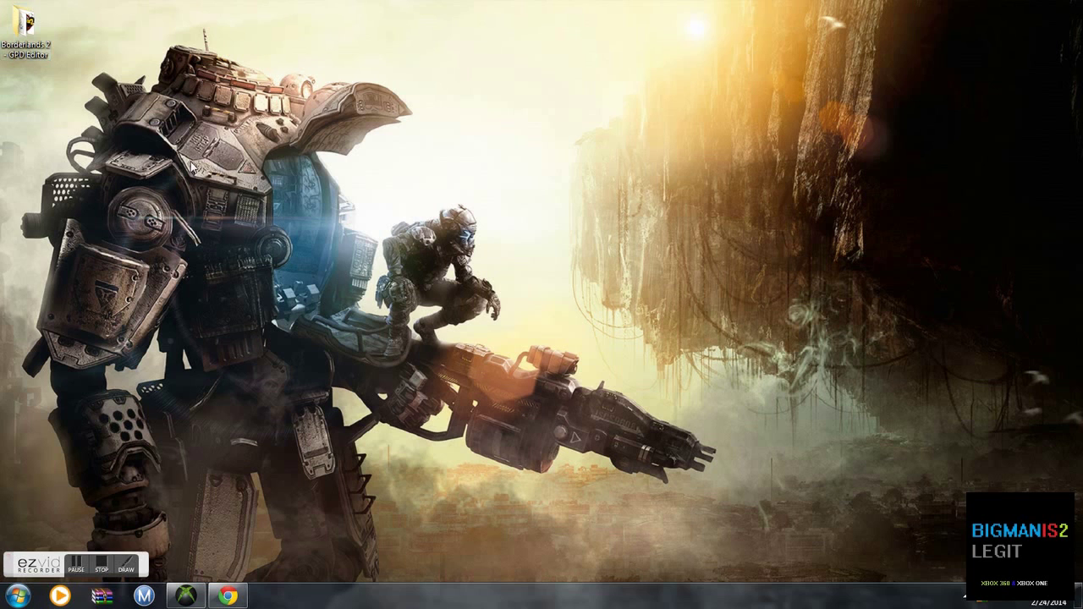
pyautogui.click(186, 596)
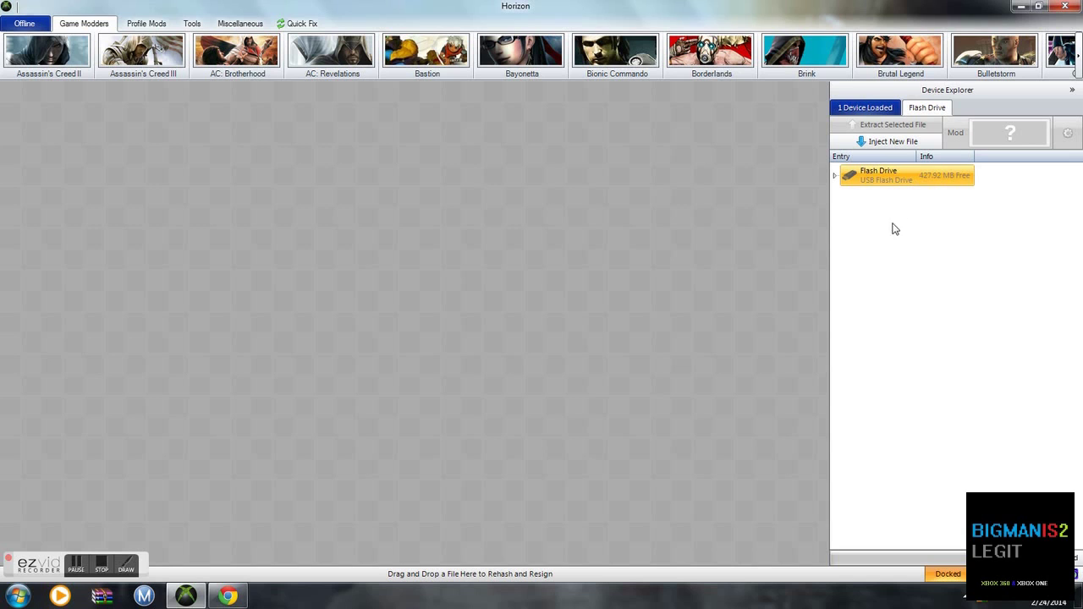
pyautogui.doubleClick(902, 183)
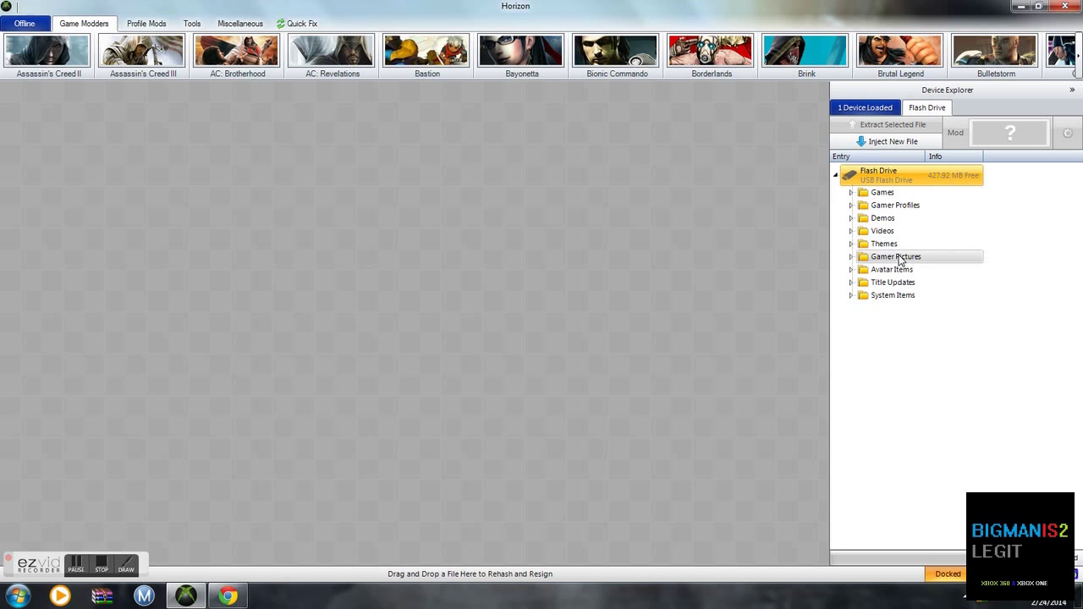
pyautogui.doubleClick(897, 205)
pyautogui.click(922, 229)
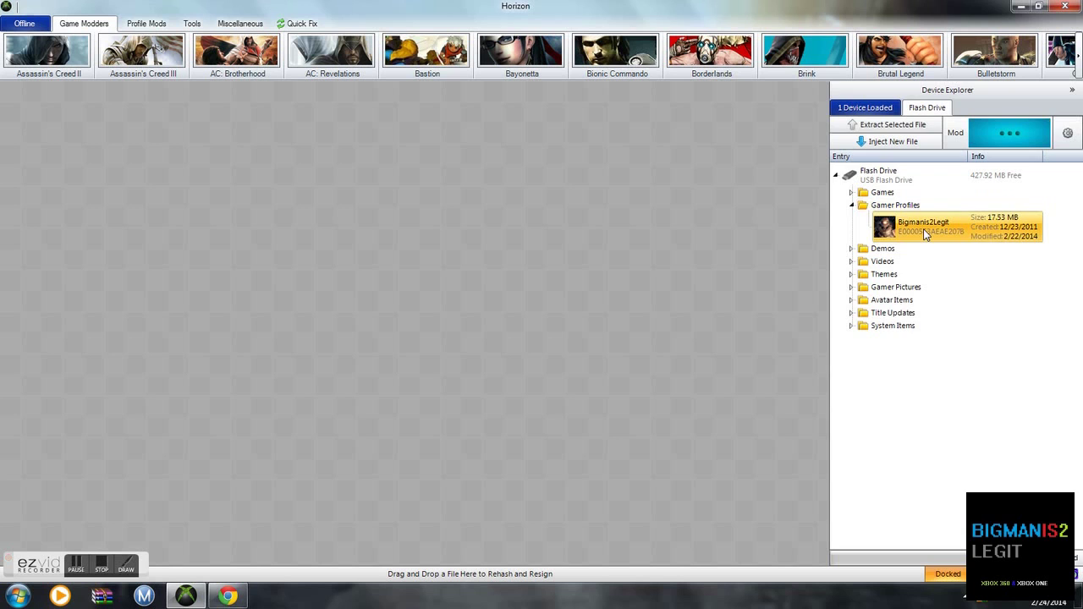
pyautogui.doubleClick(923, 229)
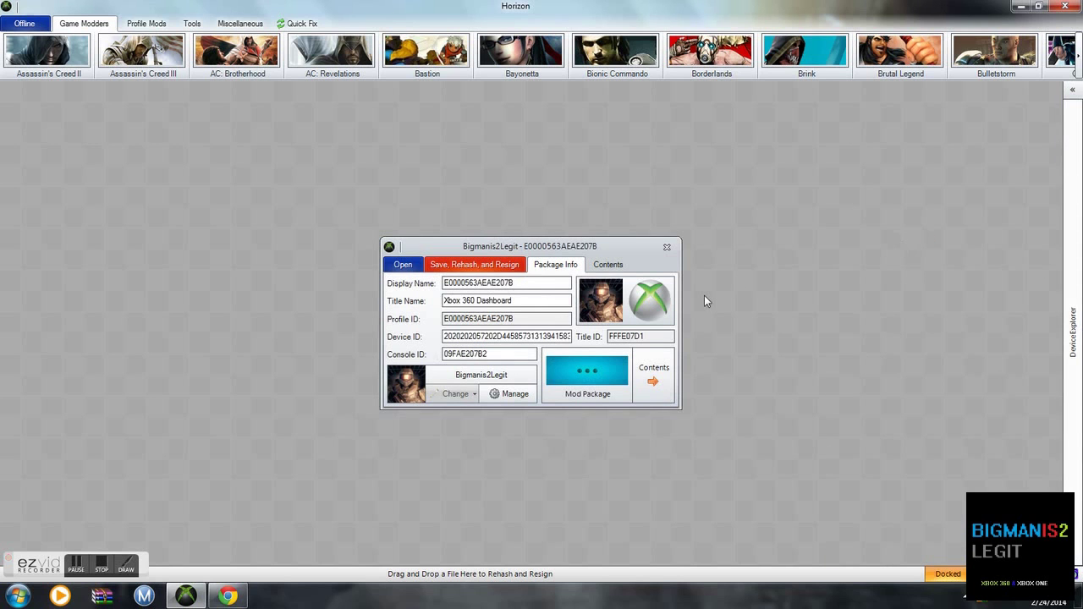
# Show the profile package's Contents list and step down through its .gpd entries.
pyautogui.click(615, 267)
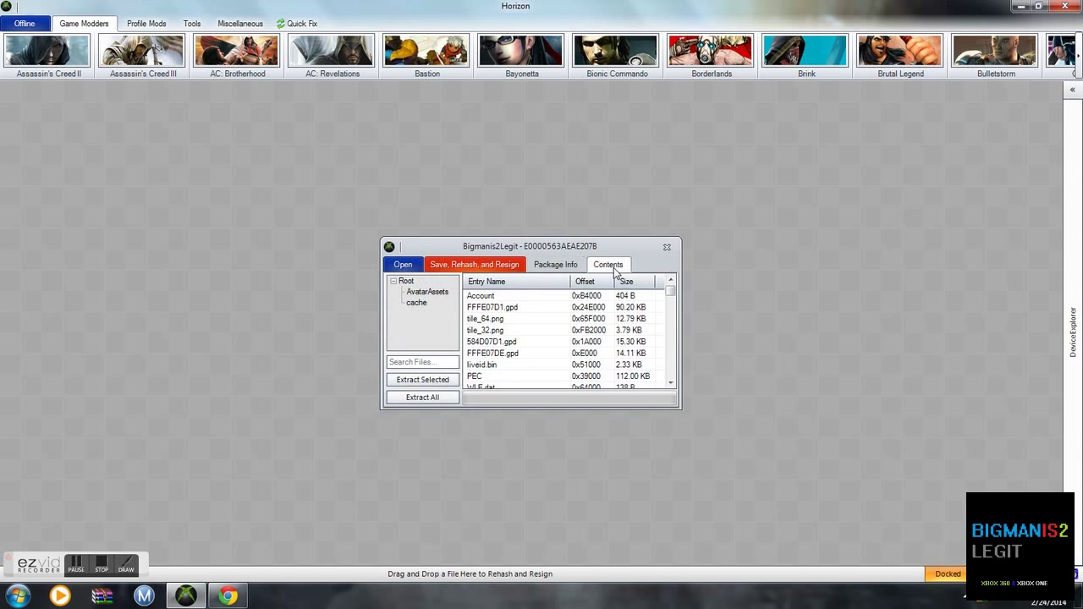
pyautogui.click(639, 322)
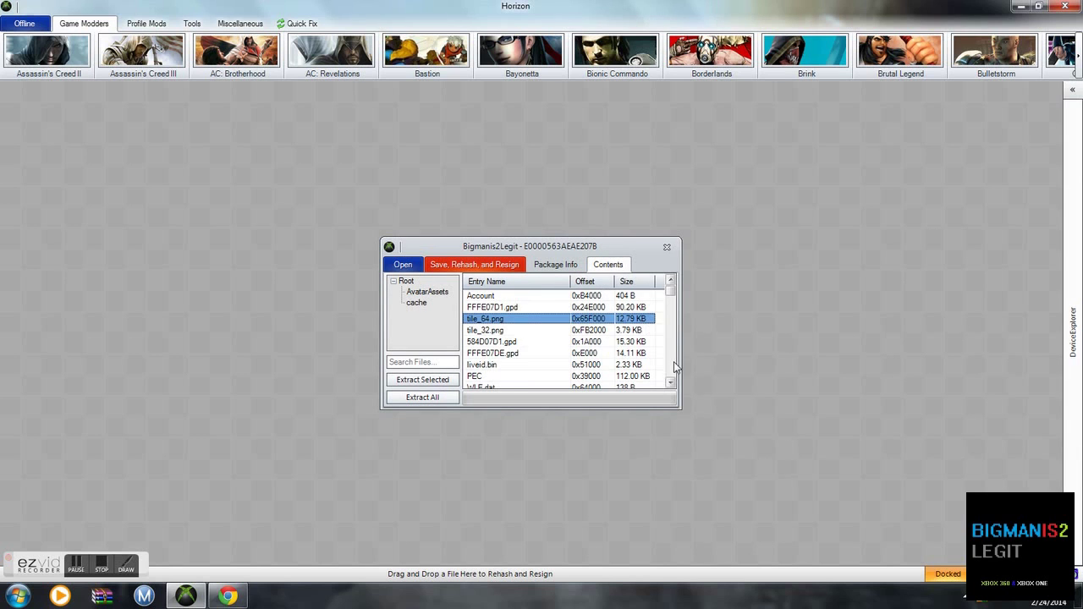
pyautogui.click(671, 383)
pyautogui.click(670, 383)
pyautogui.click(671, 383)
pyautogui.click(671, 383)
pyautogui.click(670, 383)
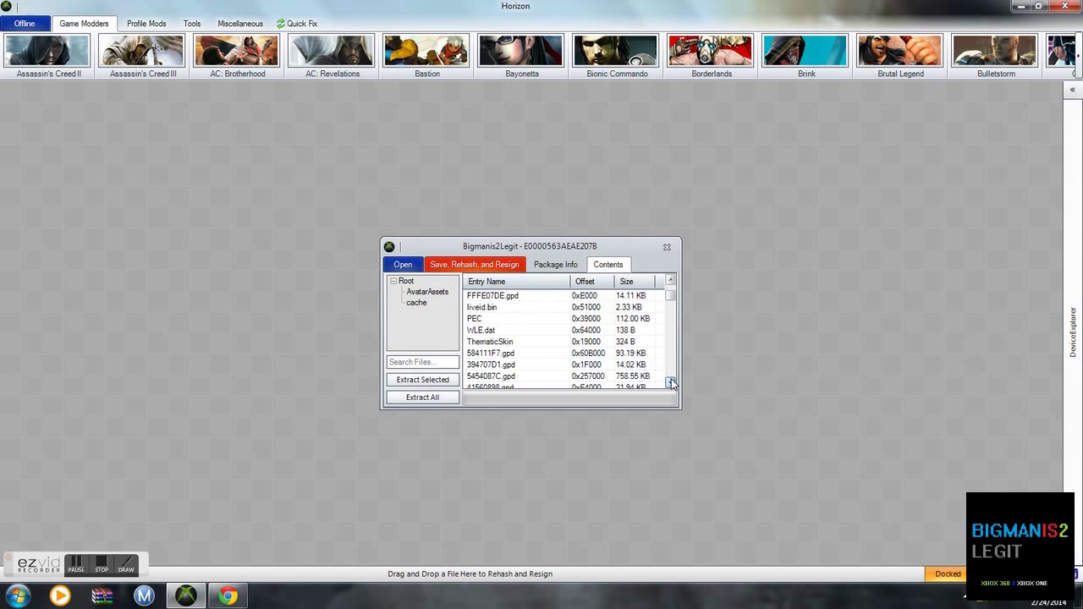
pyautogui.click(671, 383)
pyautogui.click(670, 383)
pyautogui.click(671, 383)
pyautogui.click(671, 383)
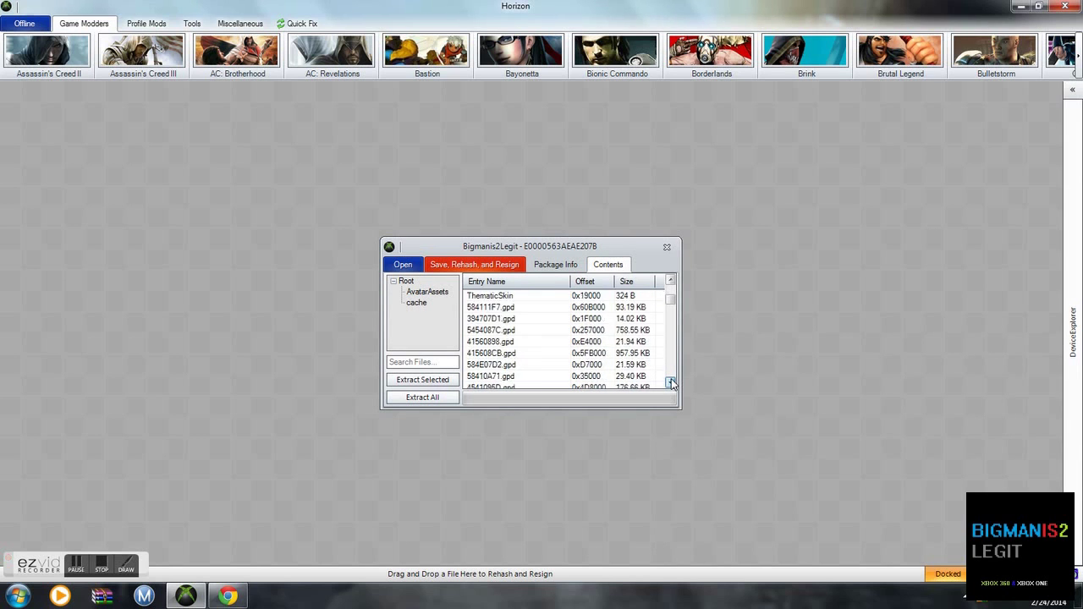
pyautogui.click(671, 383)
pyautogui.click(671, 383)
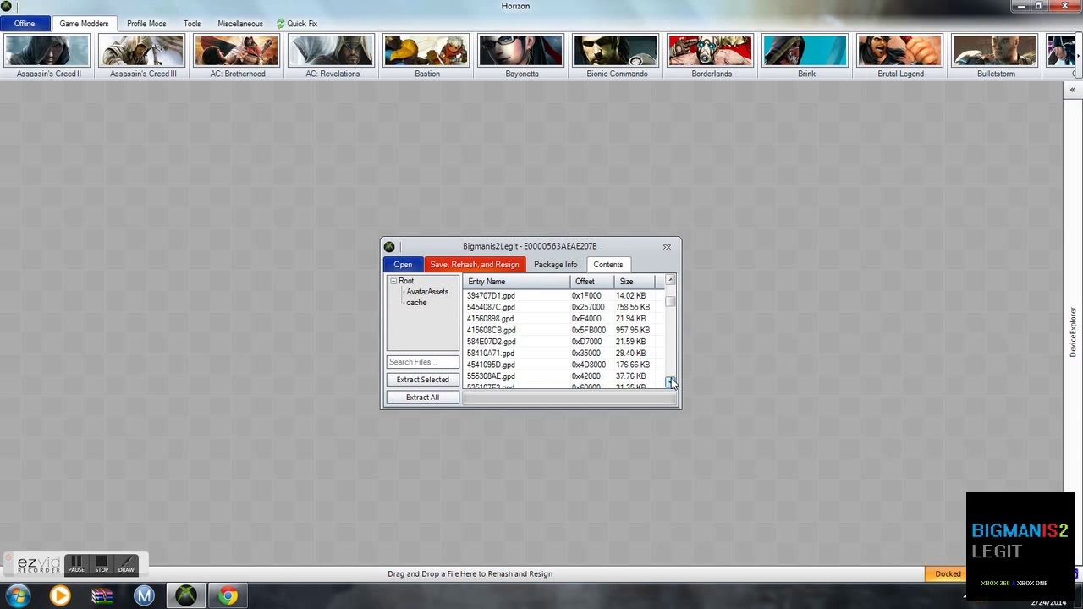
pyautogui.click(671, 383)
pyautogui.click(671, 384)
pyautogui.click(671, 383)
pyautogui.click(671, 384)
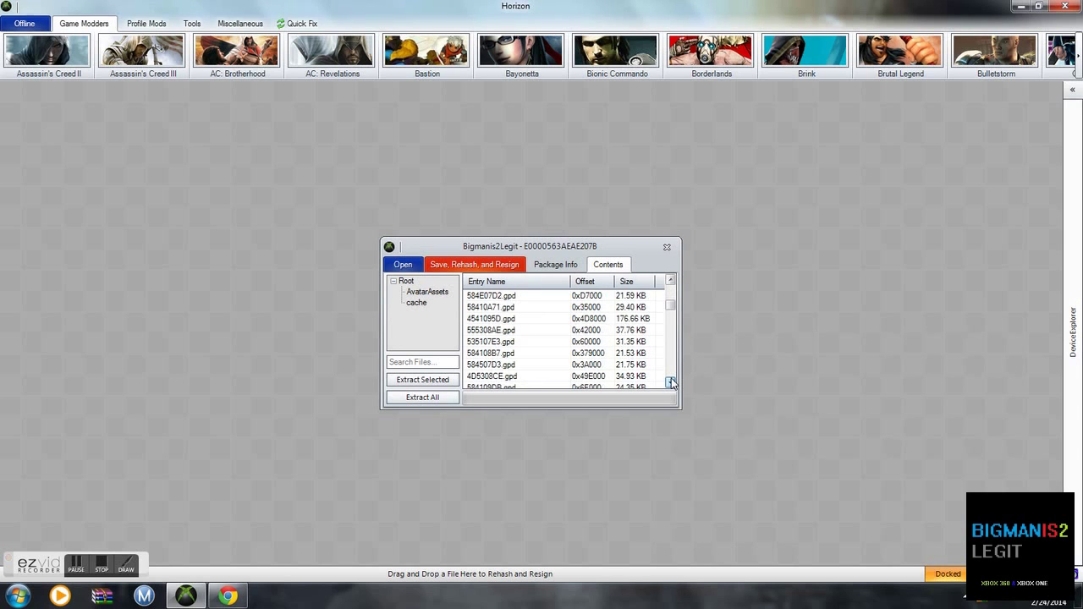
pyautogui.click(671, 384)
pyautogui.click(671, 383)
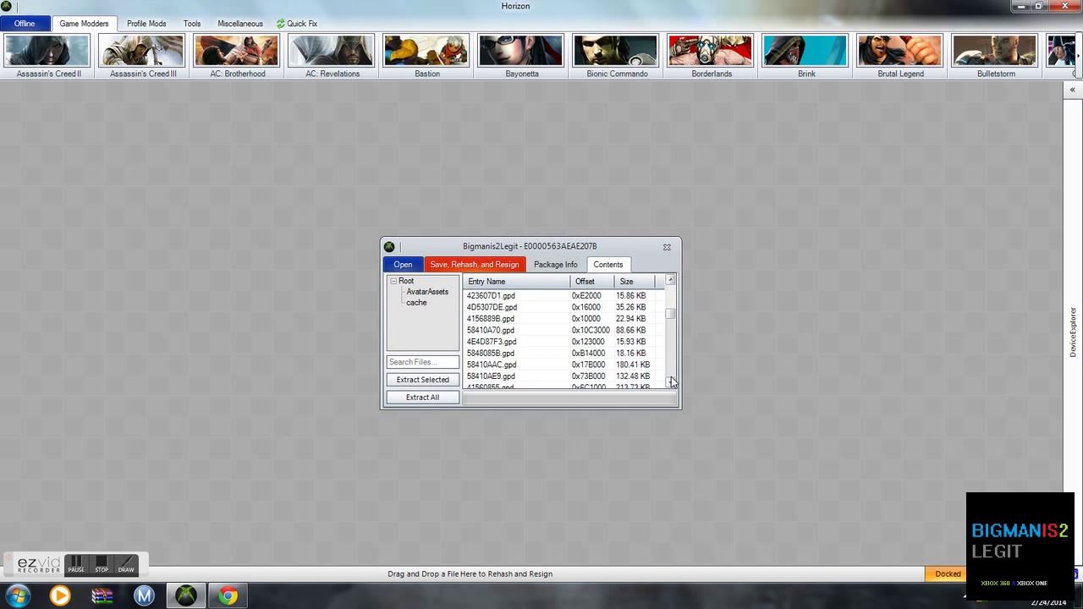
pyautogui.click(671, 383)
pyautogui.click(671, 383)
pyautogui.click(671, 383)
pyautogui.click(671, 383)
pyautogui.click(671, 383)
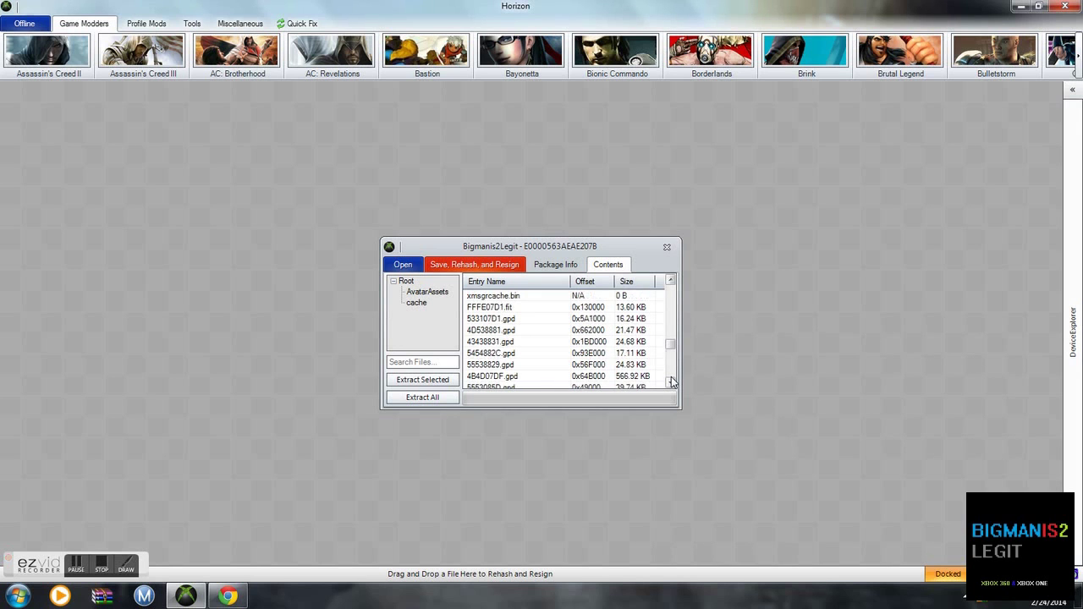
pyautogui.click(671, 383)
pyautogui.click(671, 383)
pyautogui.click(671, 383)
pyautogui.click(671, 383)
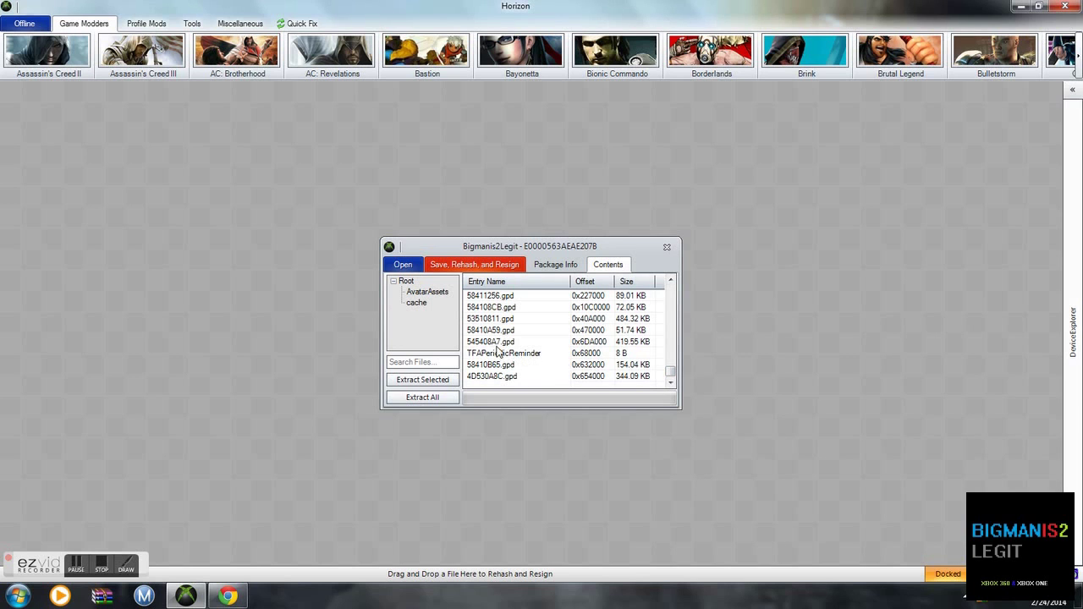
# Scroll back up the list and select the 5454087C.gpd entry.
pyautogui.scroll(5, 497, 342)
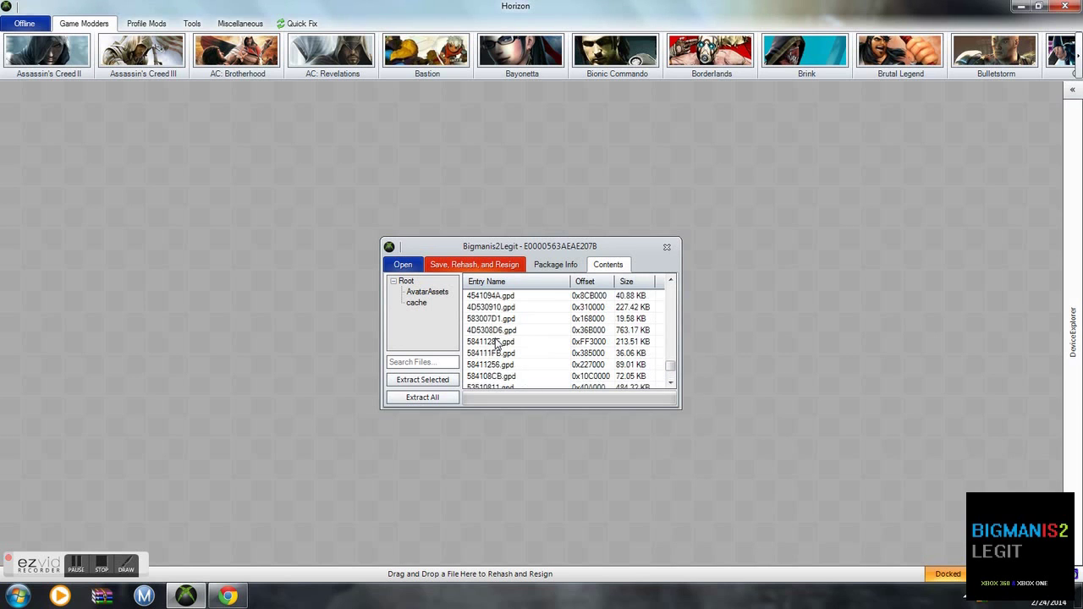
pyautogui.scroll(2, 497, 343)
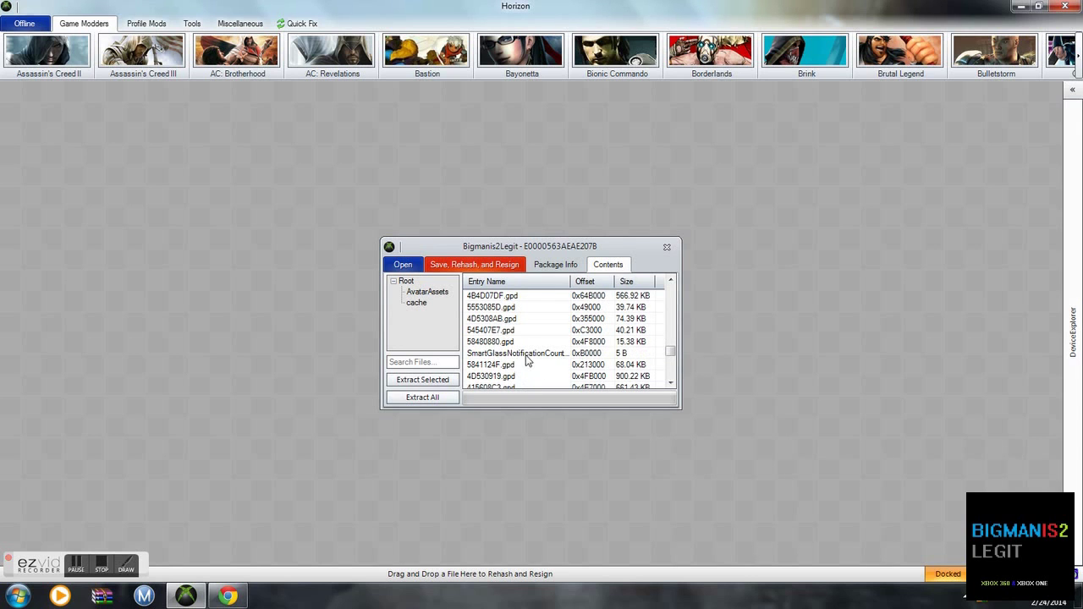
pyautogui.scroll(2, 528, 361)
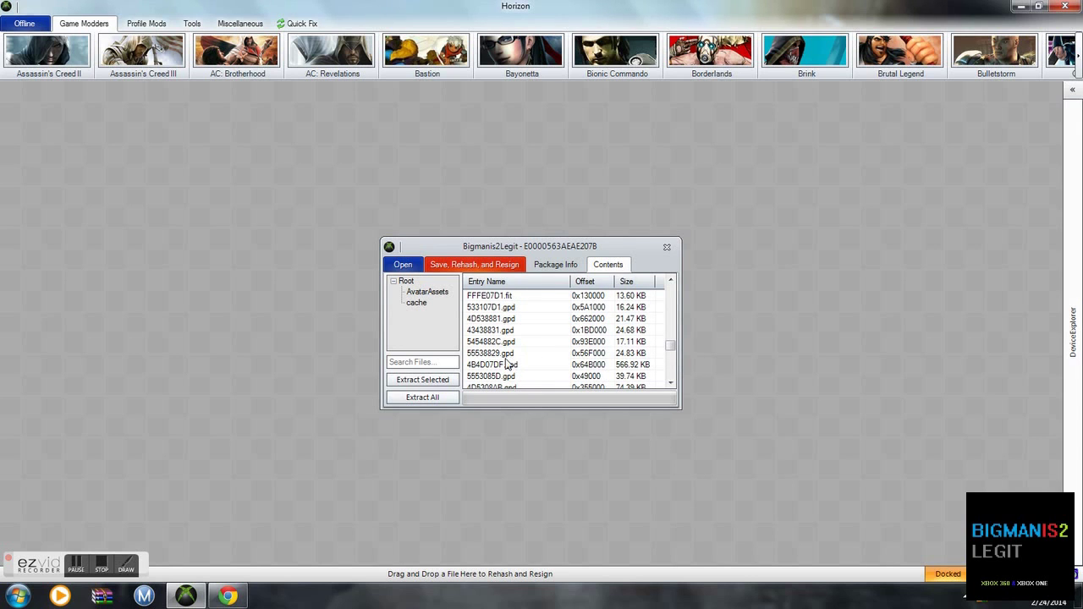
pyautogui.scroll(1, 506, 362)
pyautogui.scroll(2, 505, 363)
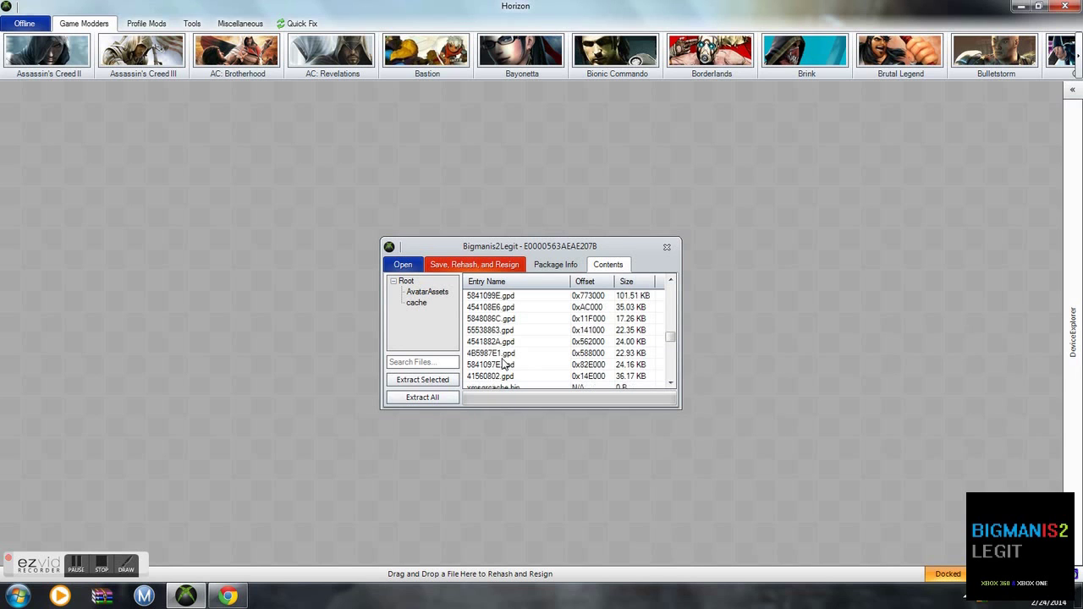
pyautogui.scroll(4, 504, 362)
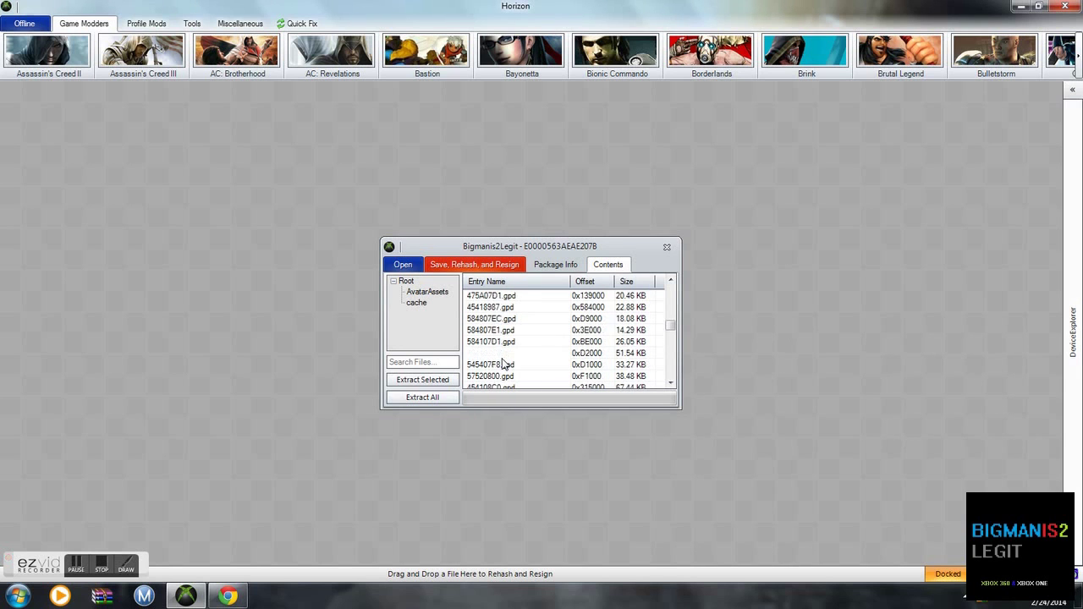
pyautogui.scroll(3, 504, 363)
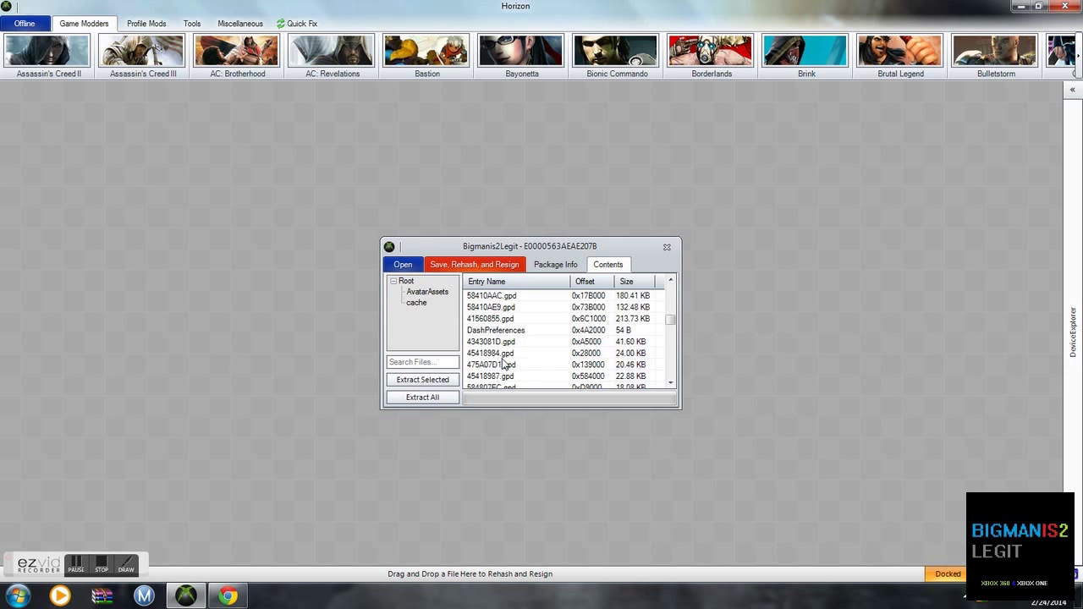
pyautogui.scroll(4, 505, 362)
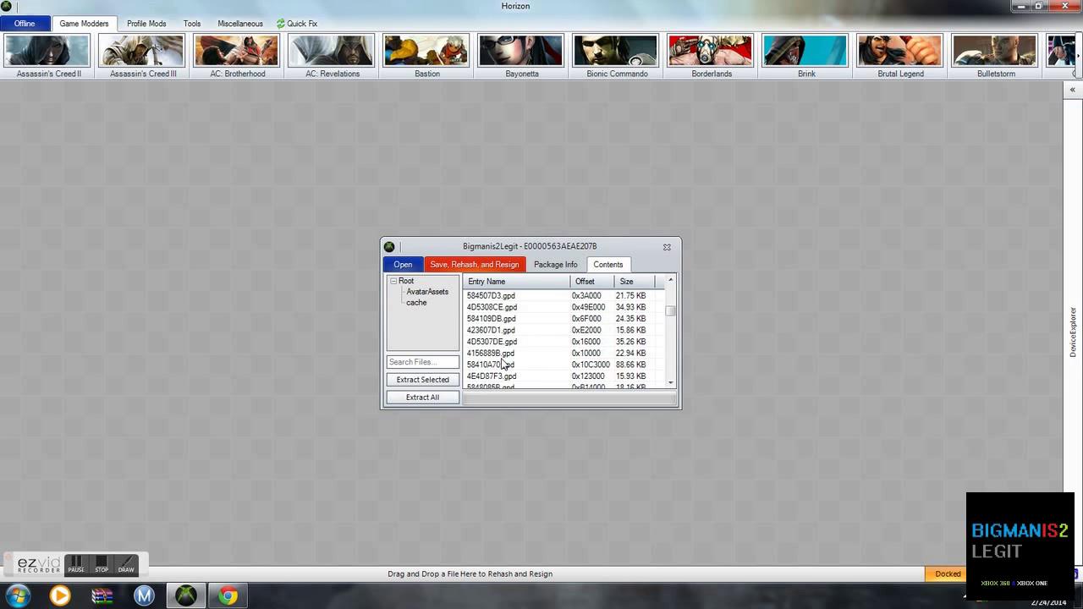
pyautogui.scroll(2, 504, 362)
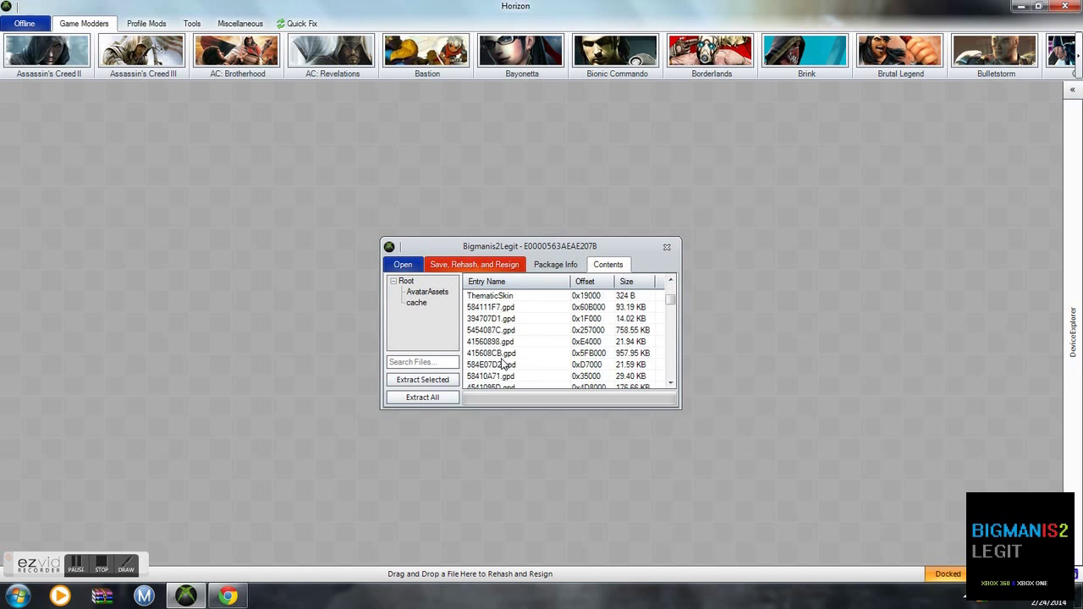
pyautogui.click(493, 331)
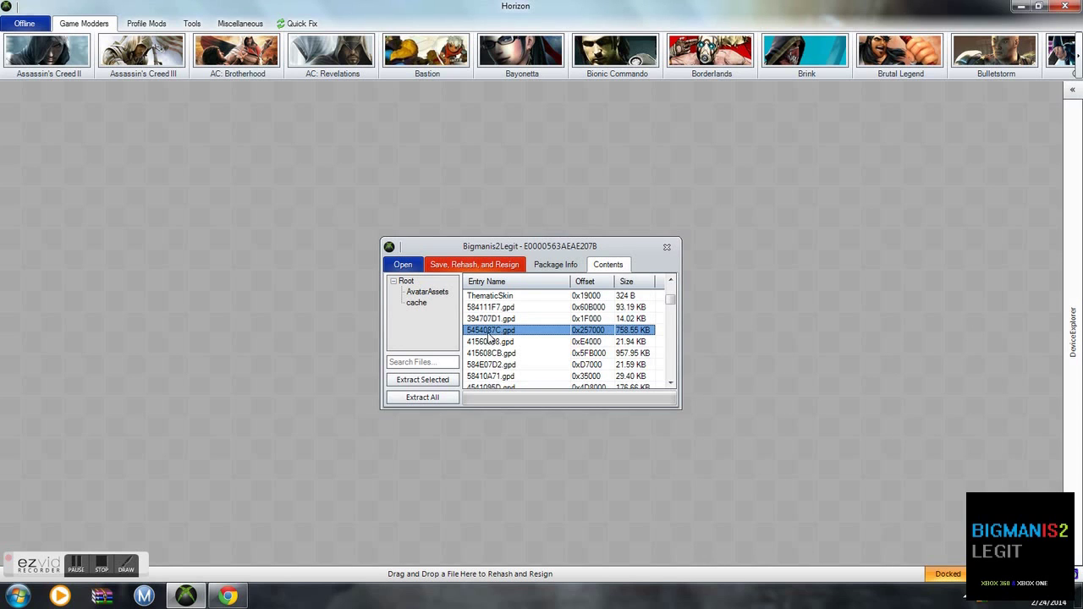
# Extract 5454087C.gpd from the package and save it to the Desktop.
pyautogui.rightClick(542, 335)
pyautogui.click(599, 362)
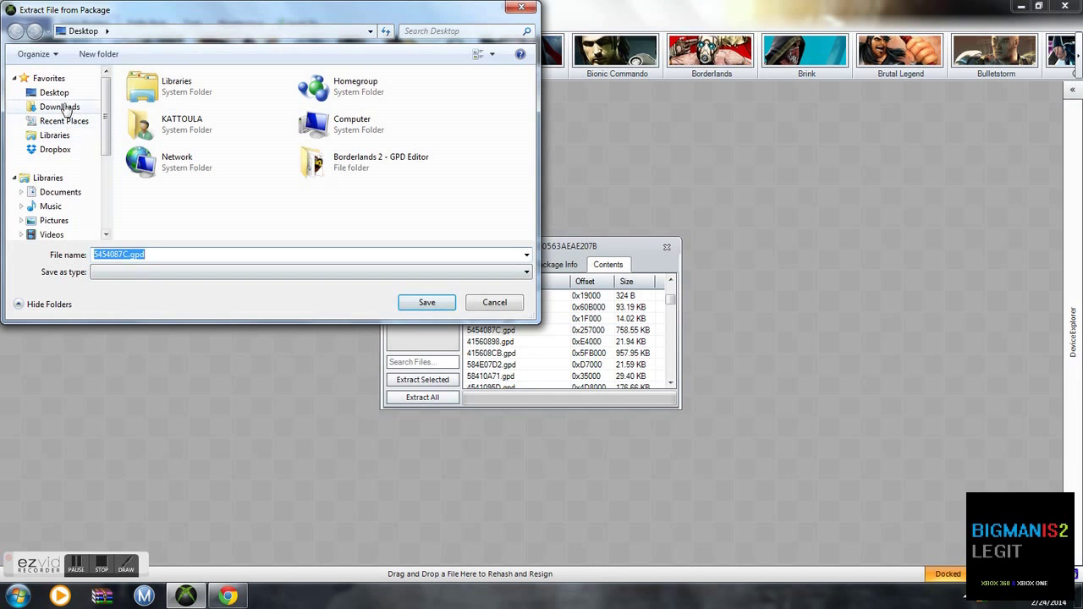
pyautogui.click(56, 93)
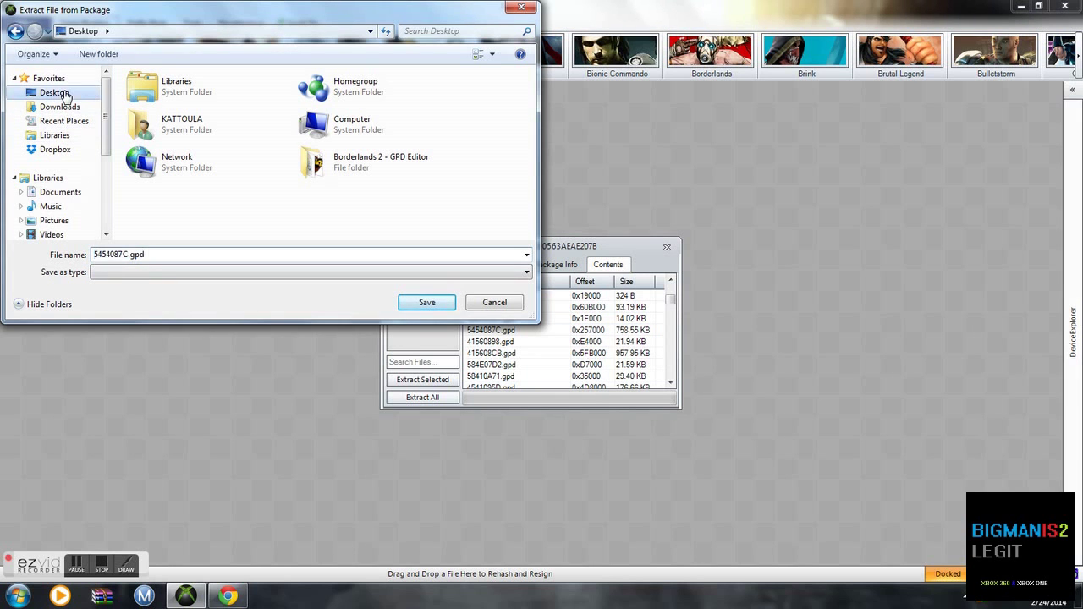
pyautogui.click(424, 304)
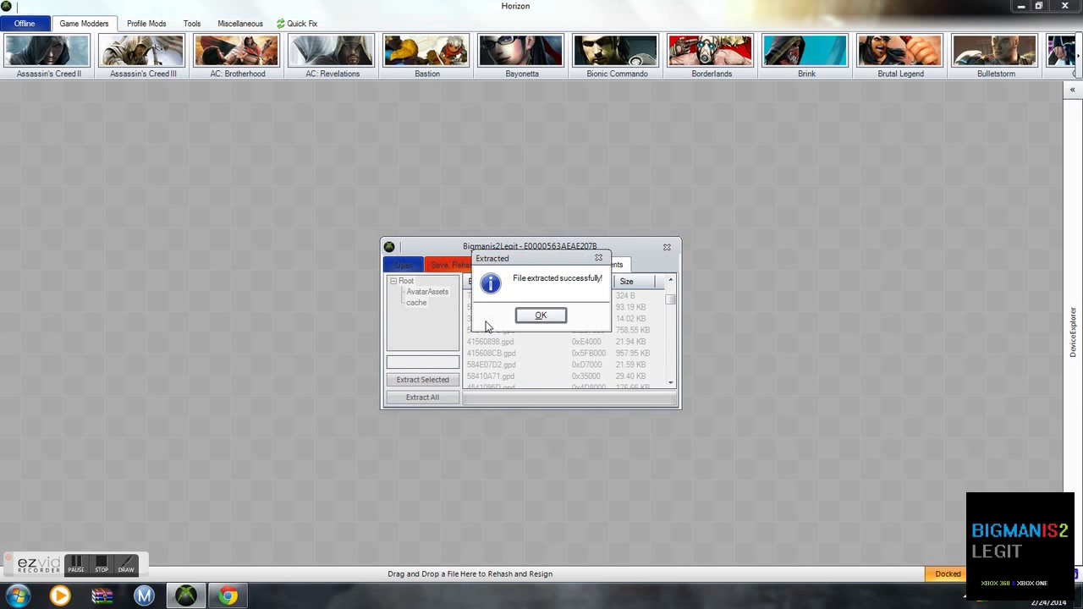
pyautogui.click(540, 314)
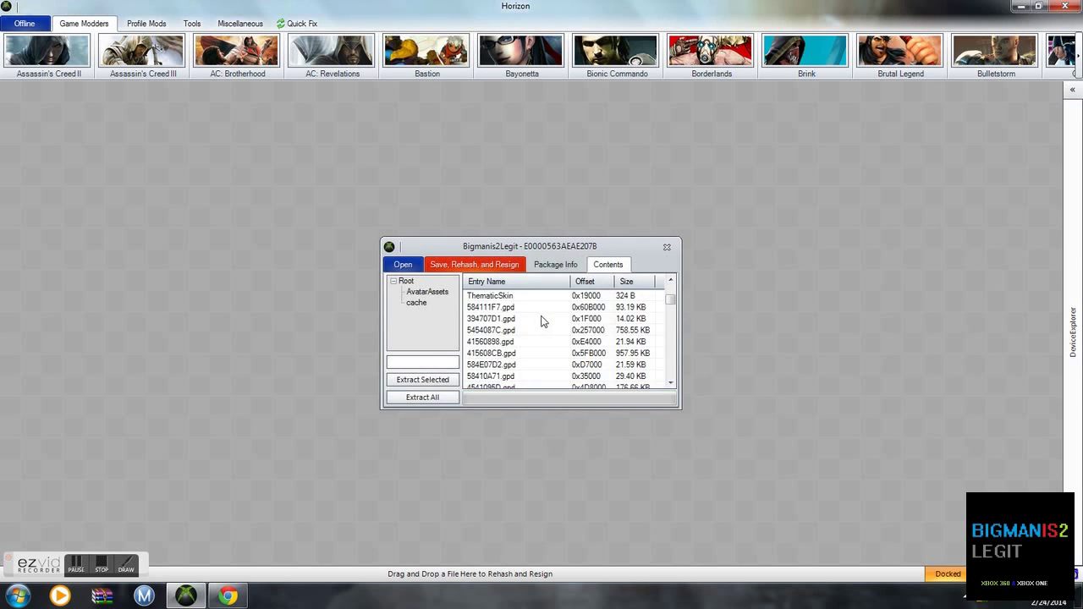
# Extract the whole gamer profile from the flash drive to the Desktop.
pyautogui.click(668, 248)
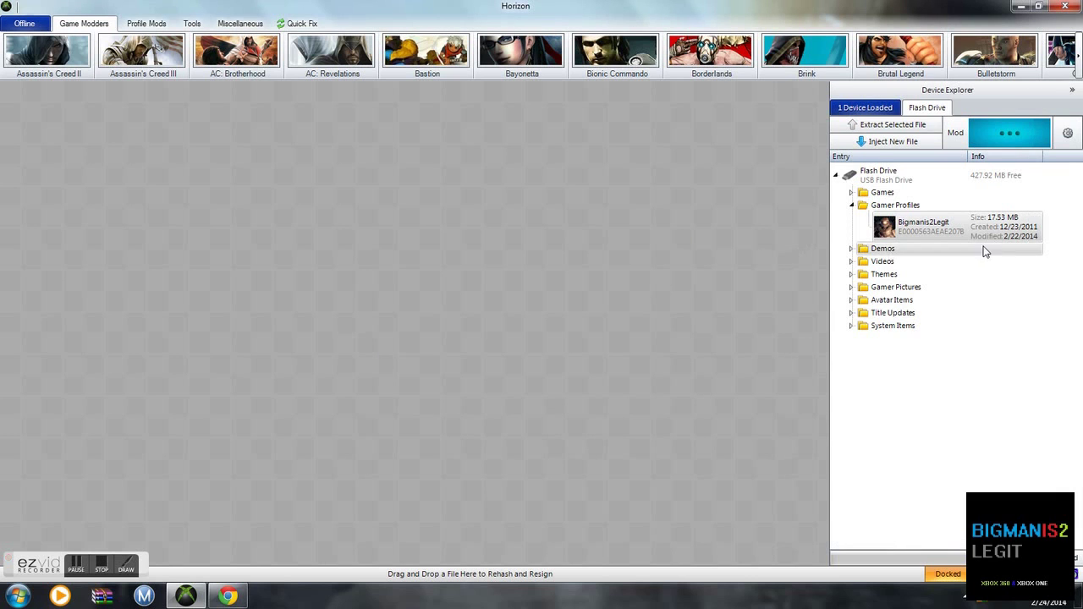
pyautogui.rightClick(926, 228)
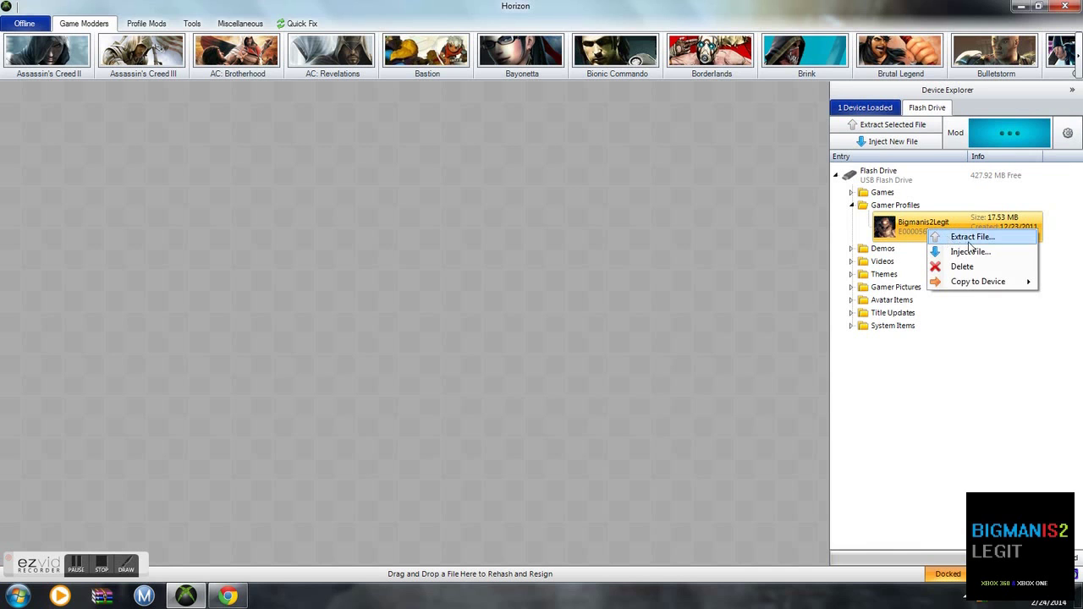
pyautogui.click(976, 238)
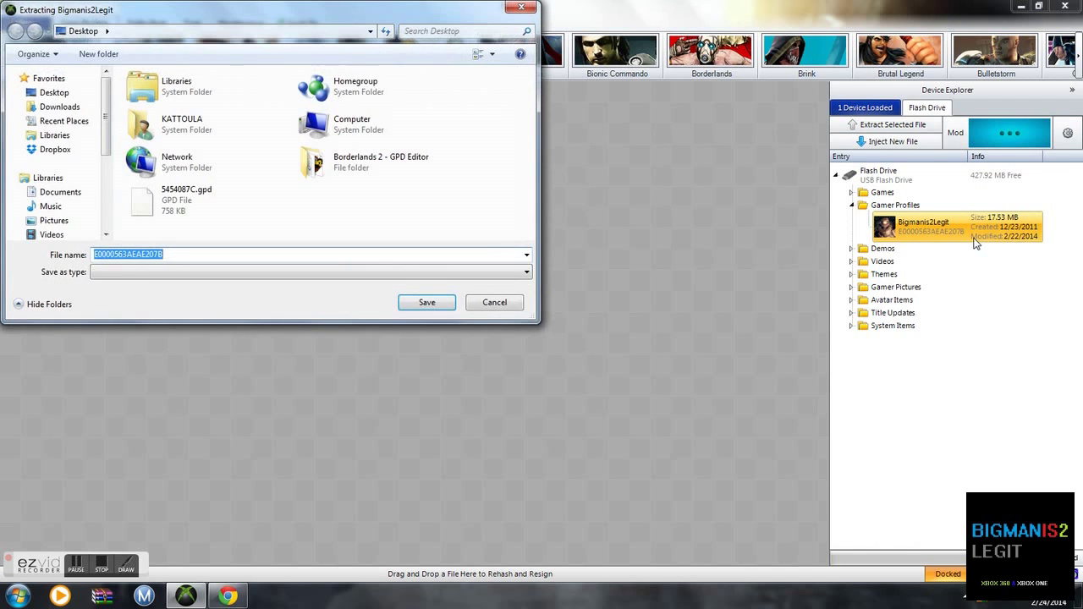
pyautogui.click(29, 92)
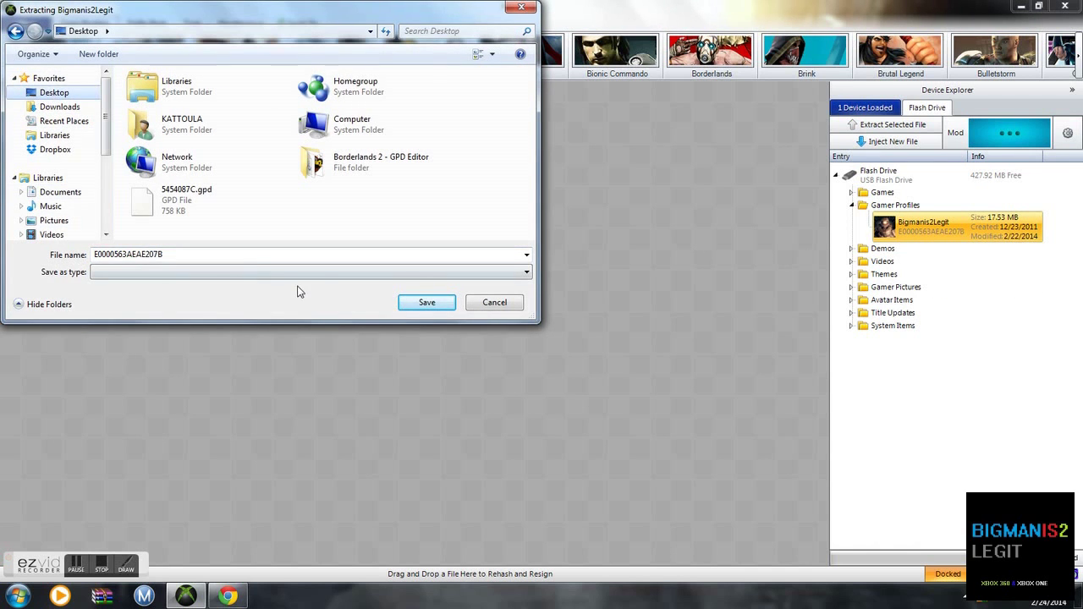
pyautogui.click(412, 309)
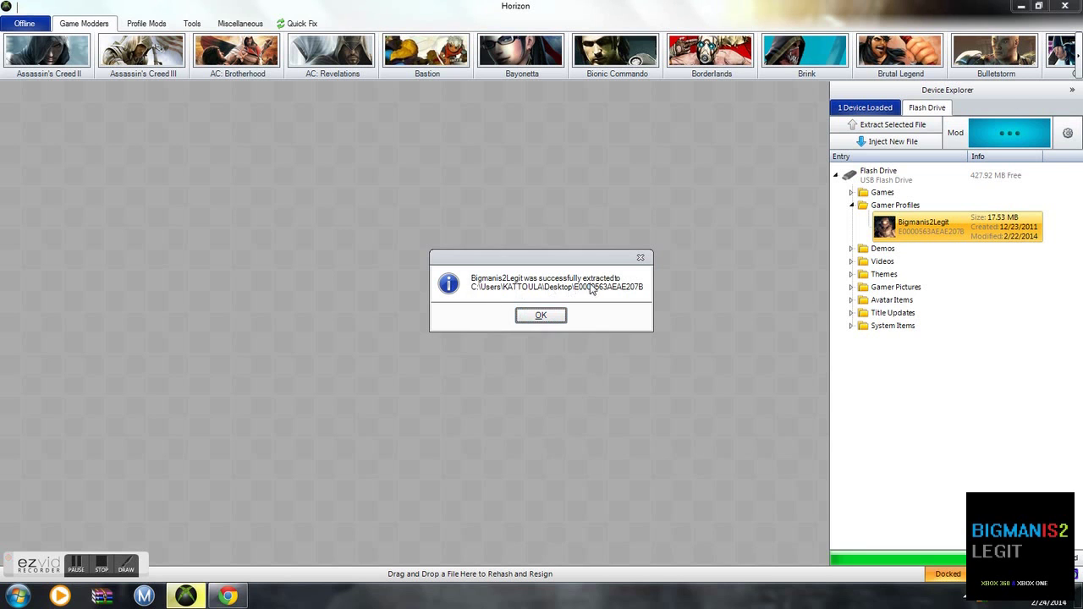
pyautogui.click(553, 317)
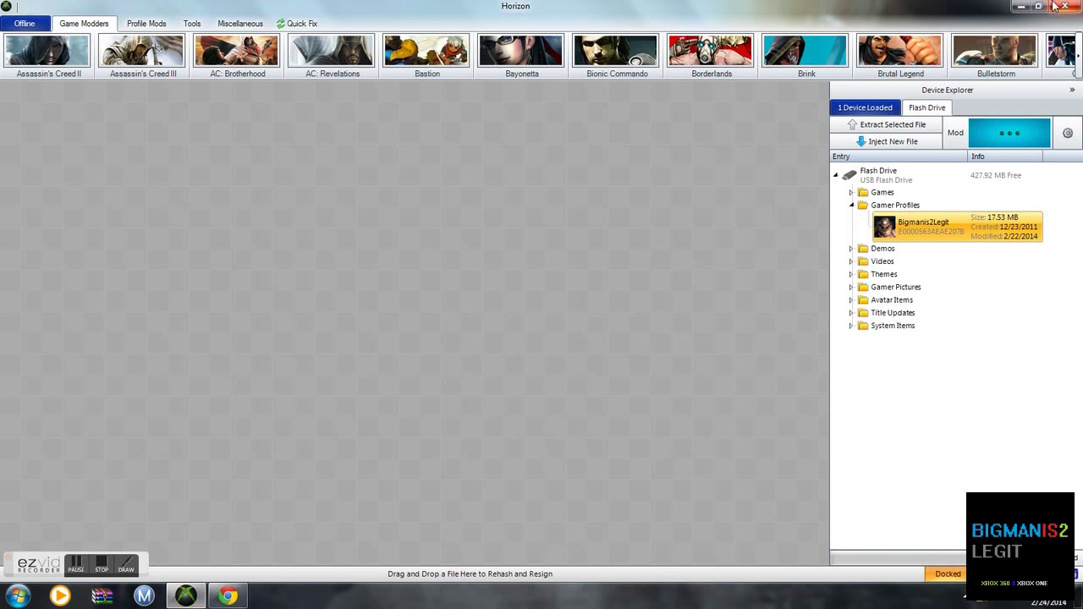
# Minimize Horizon and launch the editor from the Borderlands 2 - GPD Editor desktop folder.
pyautogui.click(1021, 7)
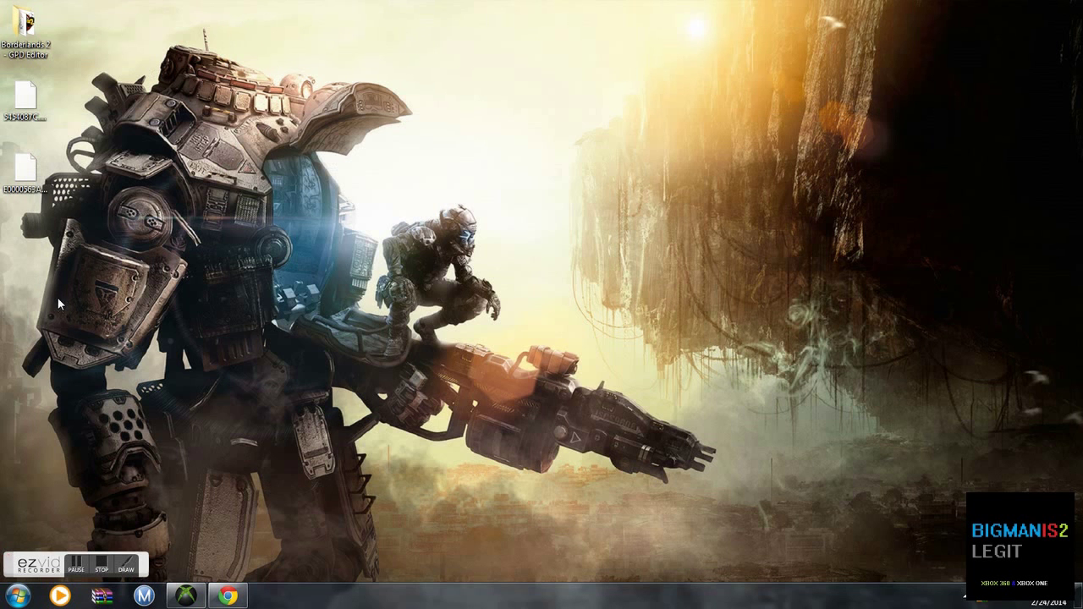
pyautogui.moveTo(51, 245); pyautogui.dragTo(17, 76)
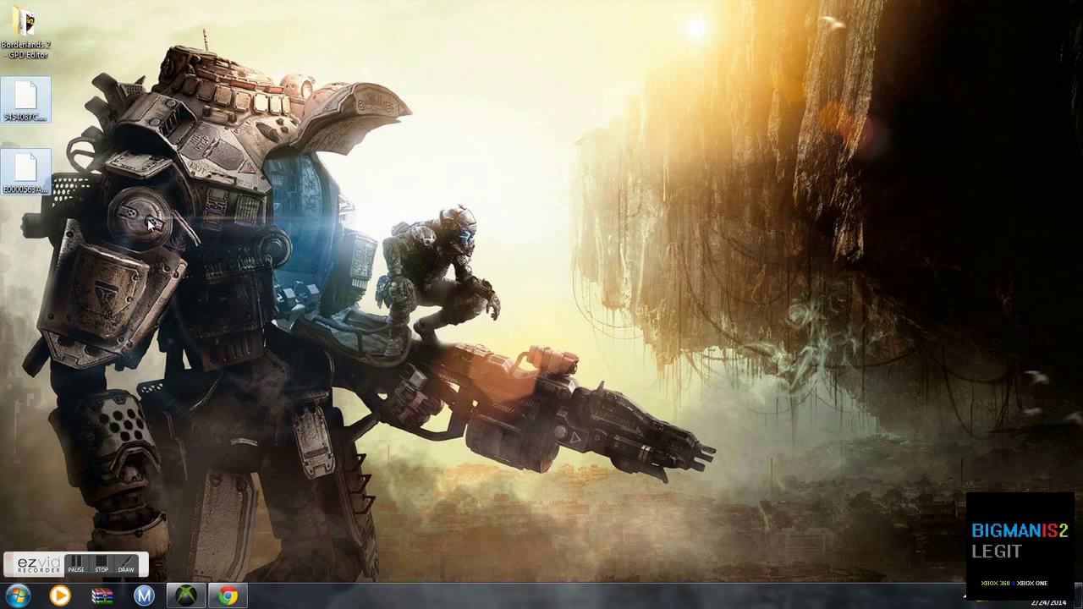
pyautogui.click(32, 110)
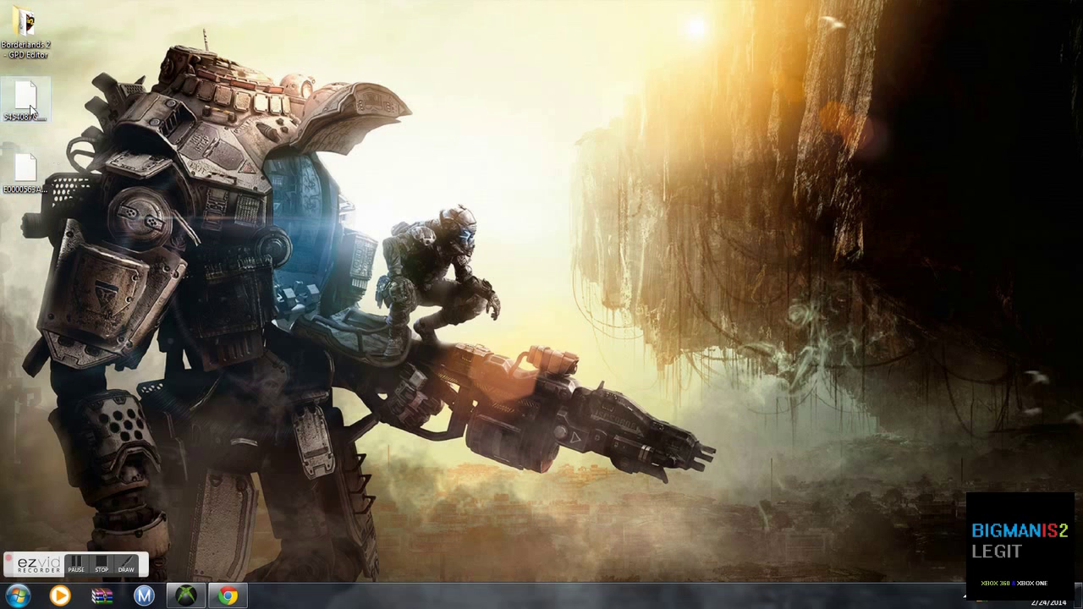
pyautogui.click(46, 35)
pyautogui.doubleClick(46, 36)
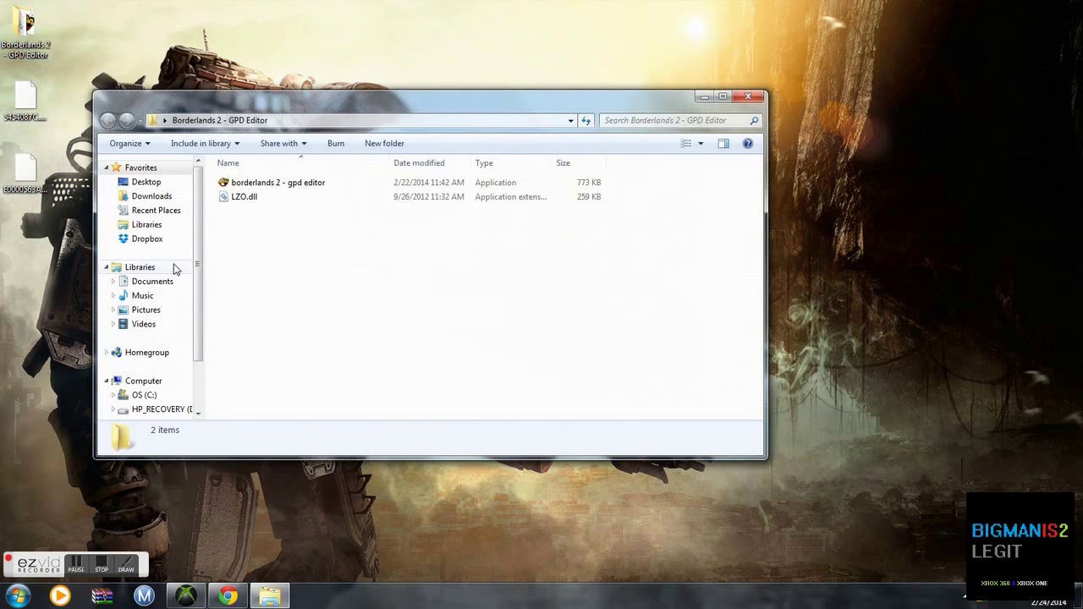
pyautogui.doubleClick(294, 186)
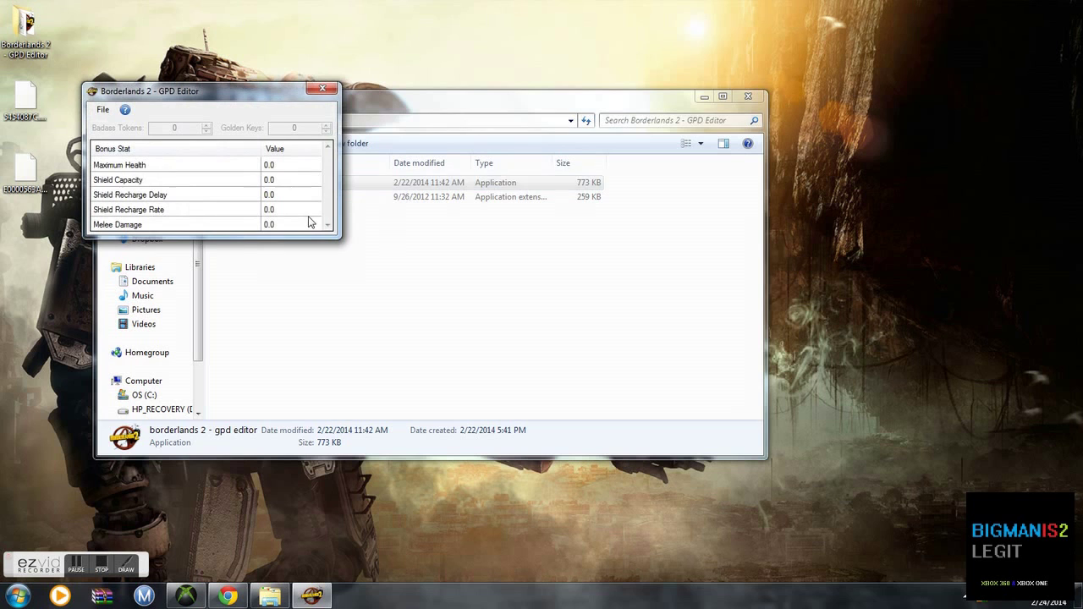
# Load 5454087C.gpd and then the extracted gamer profile into the GPD Editor.
pyautogui.click(704, 99)
pyautogui.moveTo(274, 93); pyautogui.dragTo(579, 82)
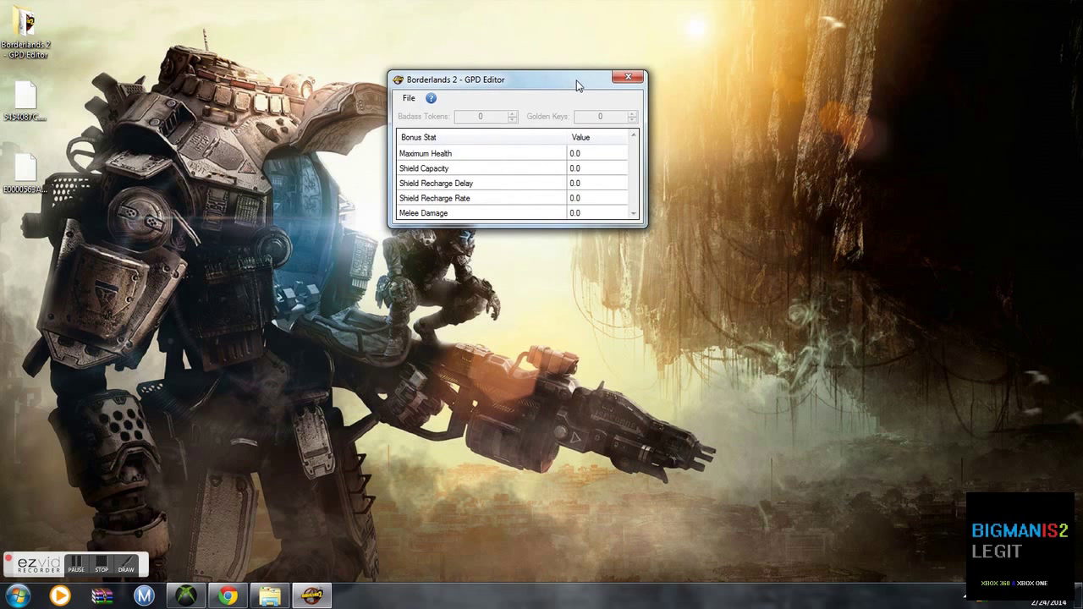
pyautogui.click(409, 99)
pyautogui.click(436, 115)
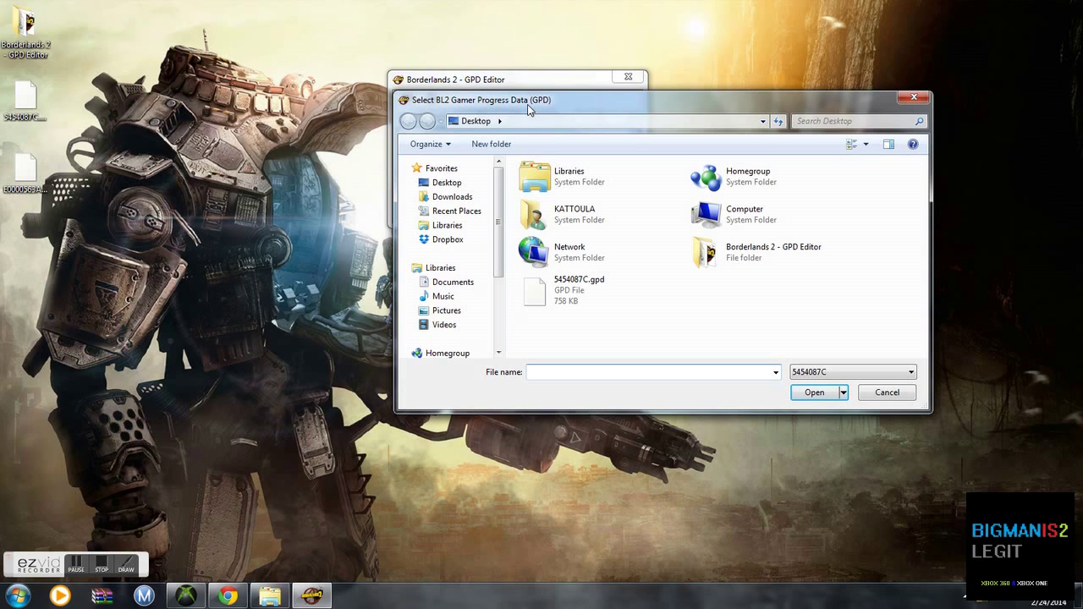
pyautogui.click(600, 291)
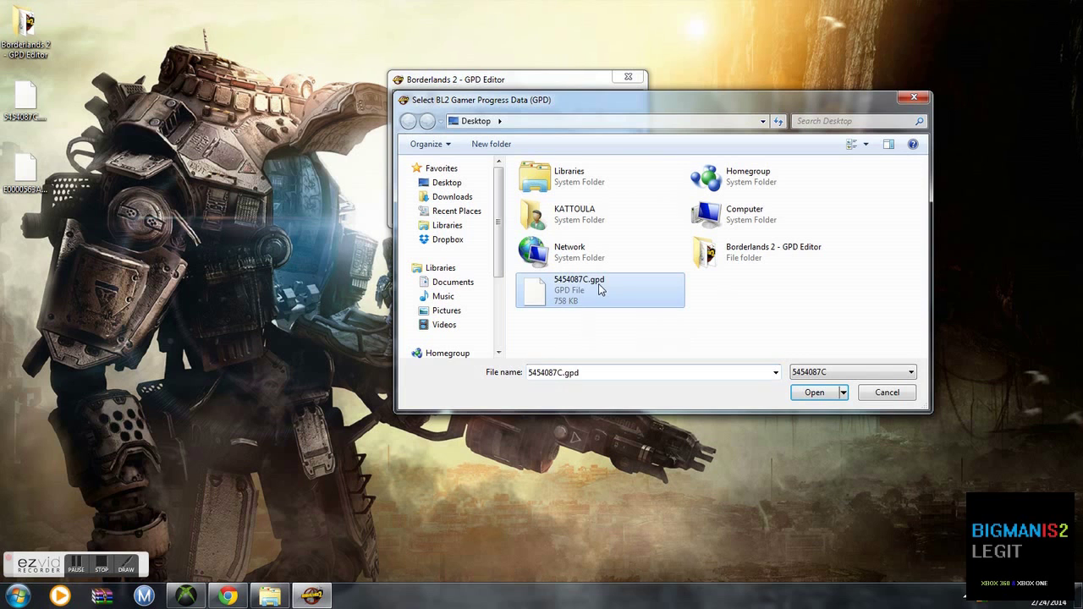
pyautogui.click(820, 392)
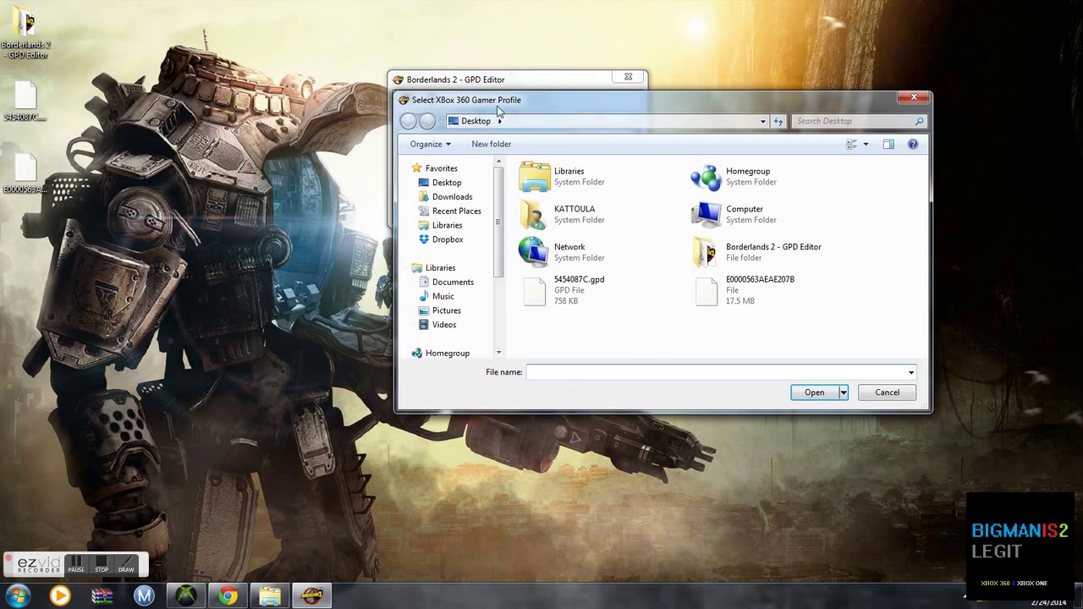
pyautogui.click(755, 300)
pyautogui.click(813, 393)
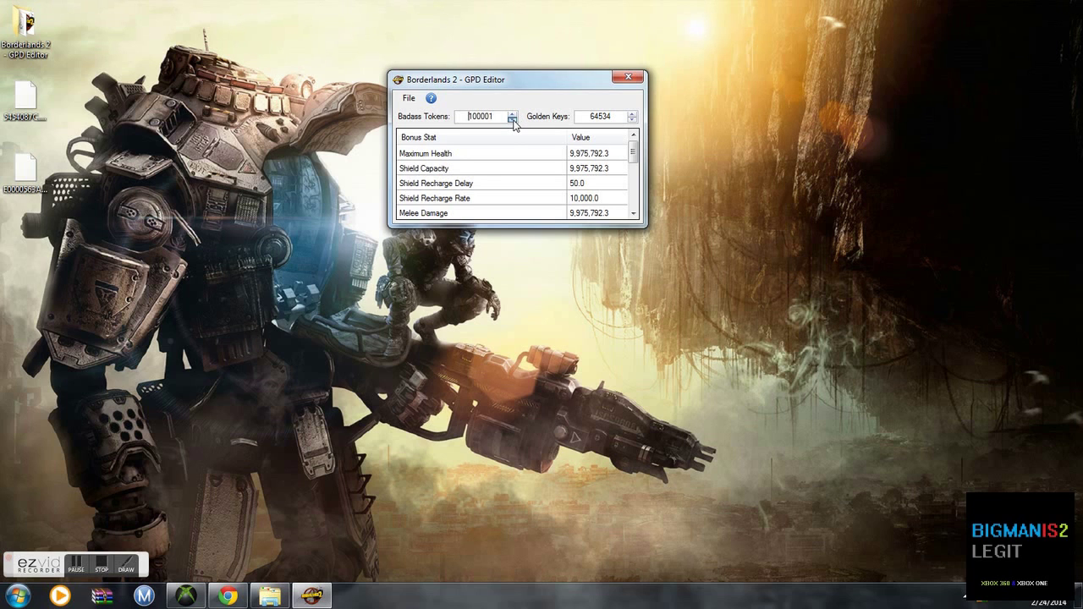
# Set Badass Tokens to 100000 and Golden Keys to 64535, then enter 999 for Maximum Health.
pyautogui.click(511, 120)
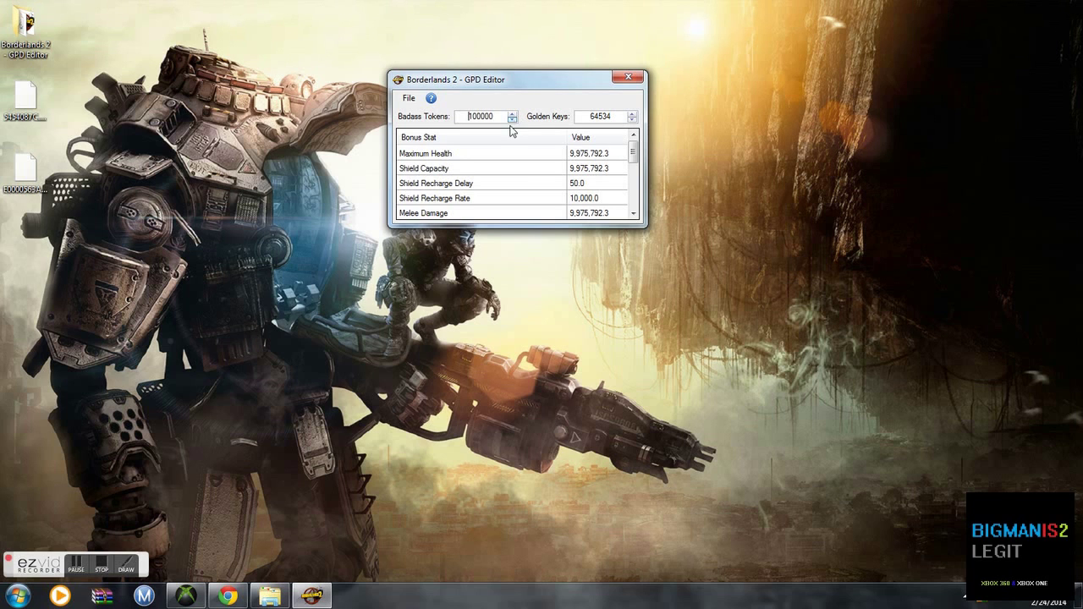
pyautogui.click(632, 113)
pyautogui.click(577, 157)
pyautogui.write('9999999999')
pyautogui.press('Return')
# Select the Shield Capacity, Recharge Delay, Recharge Rate and Melee Damage value cells for editing.
pyautogui.doubleClick(577, 152)
pyautogui.click(595, 169)
pyautogui.click(577, 184)
pyautogui.click(633, 213)
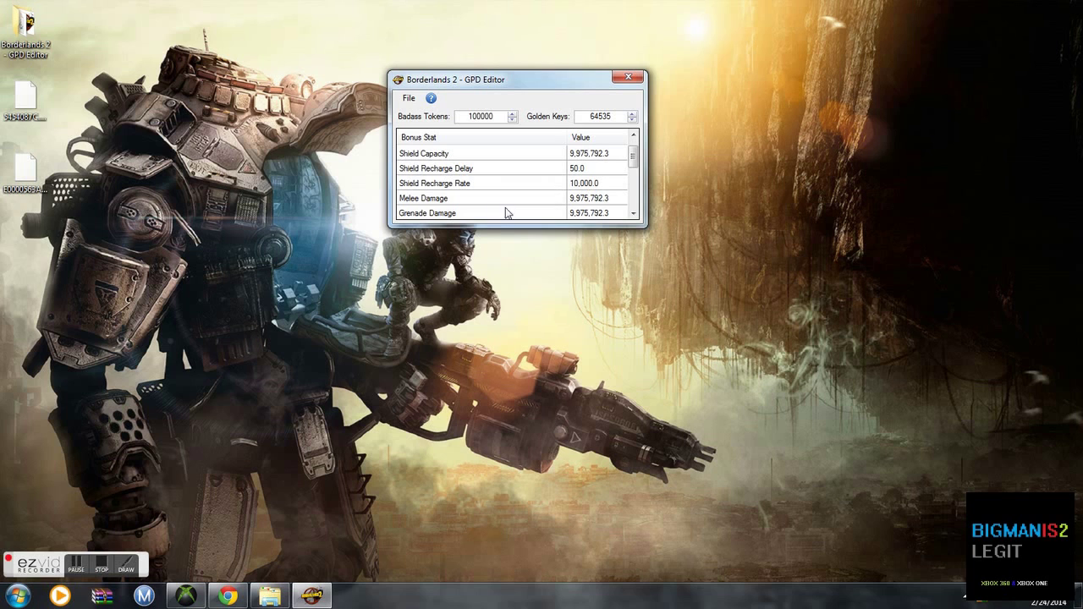
pyautogui.rightClick(585, 182)
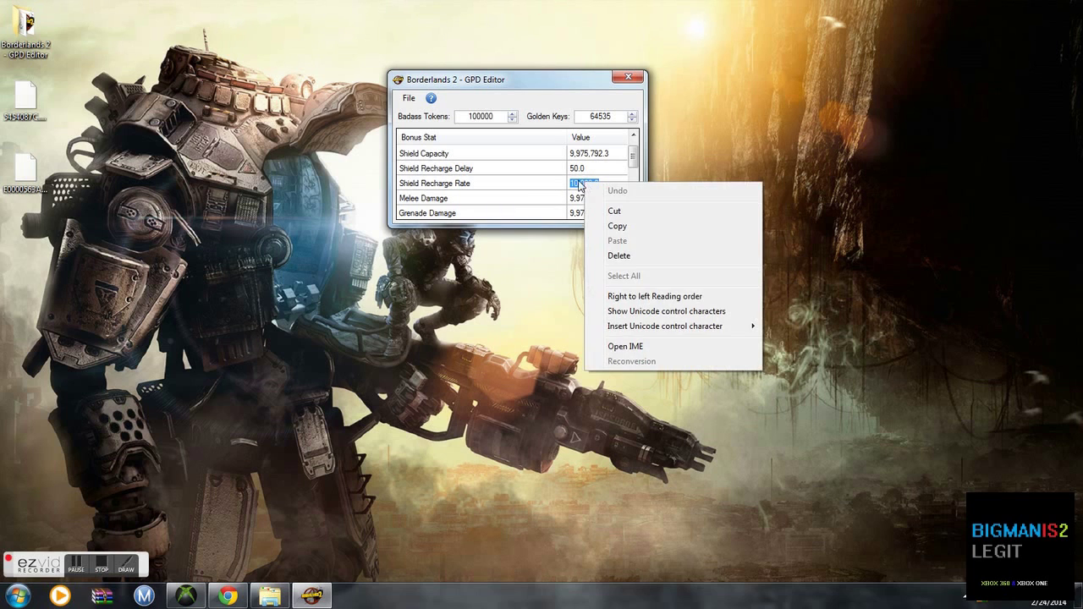
pyautogui.click(574, 182)
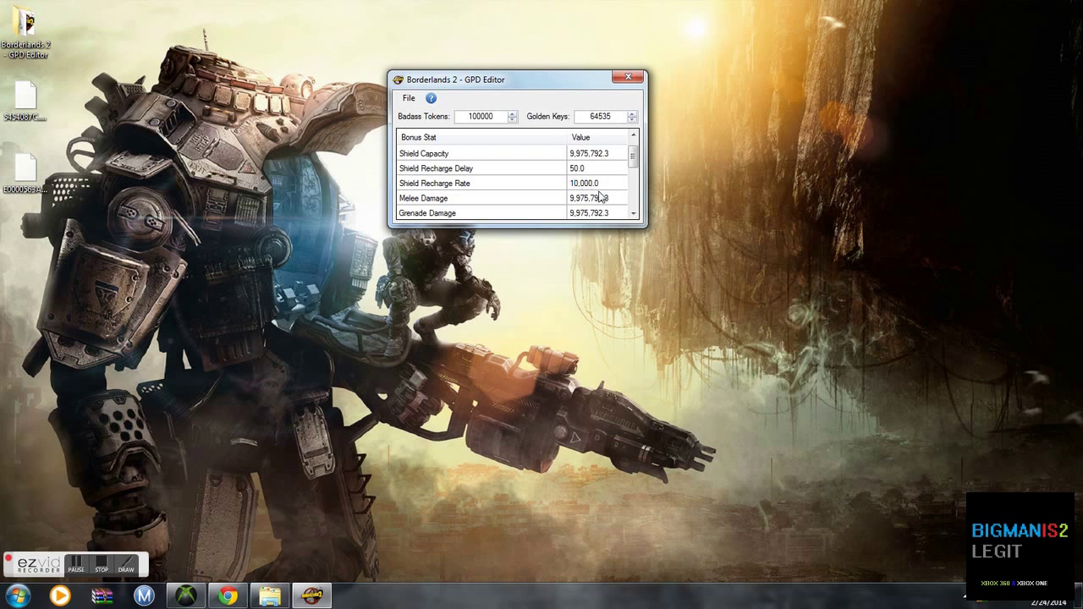
pyautogui.click(601, 197)
pyautogui.scroll(-2, 560, 198)
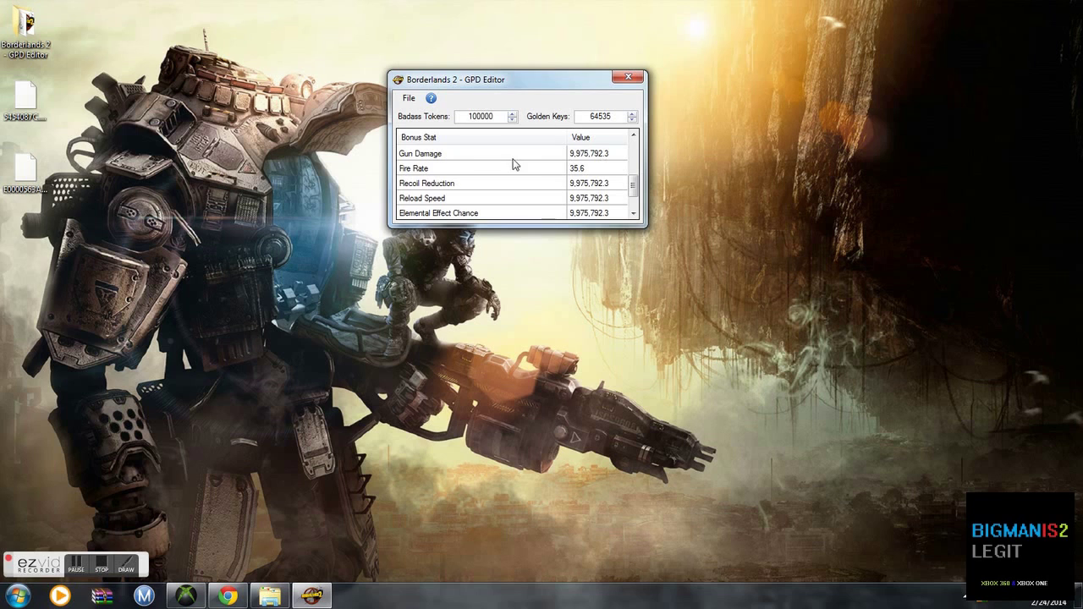
pyautogui.click(573, 156)
pyautogui.click(632, 213)
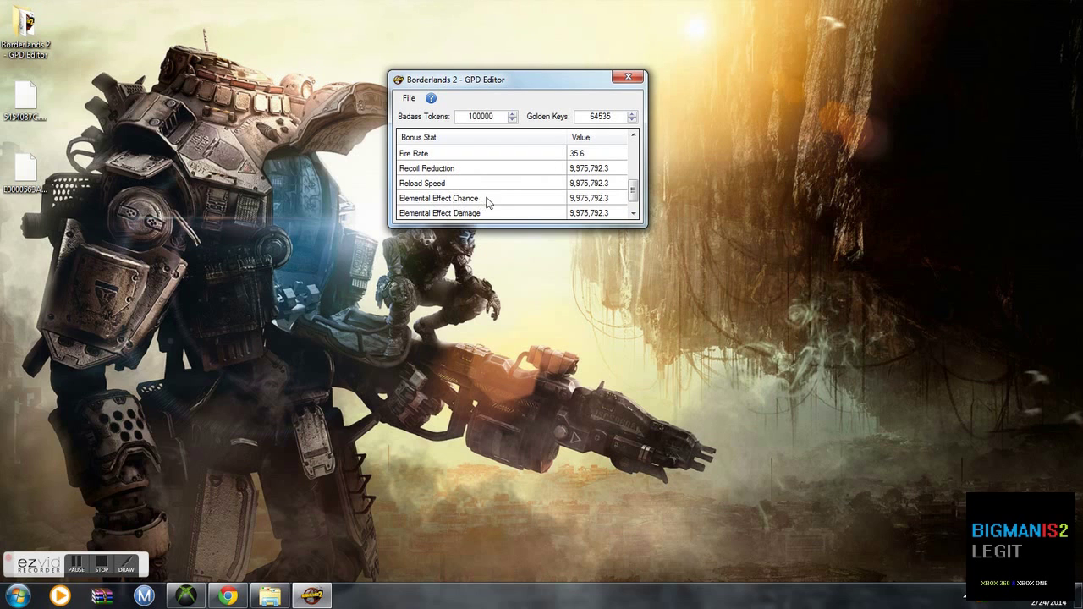
pyautogui.click(632, 214)
pyautogui.click(632, 214)
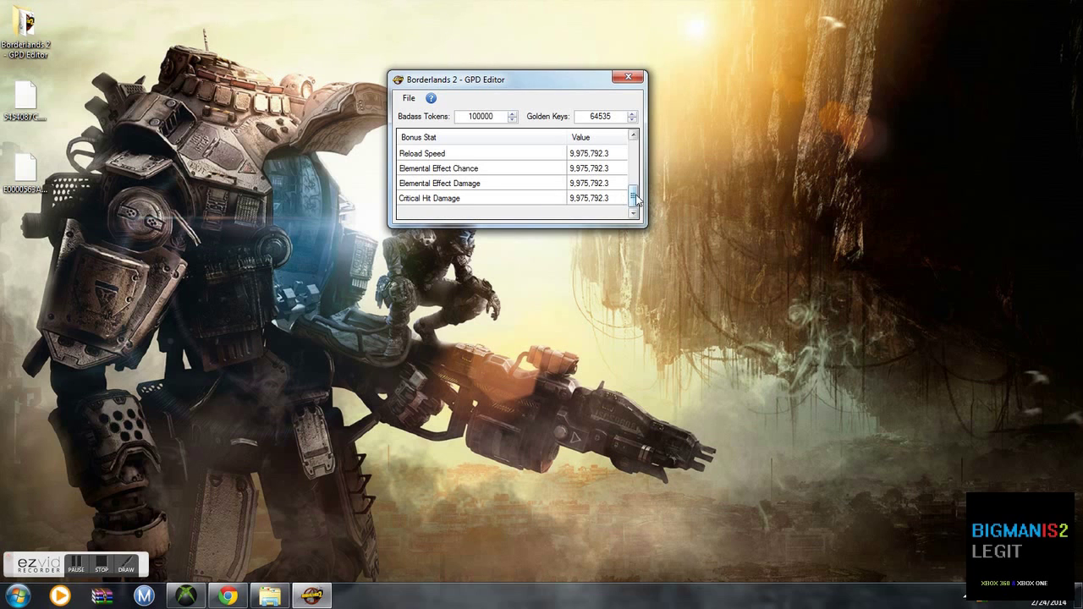
pyautogui.moveTo(632, 196); pyautogui.dragTo(634, 153)
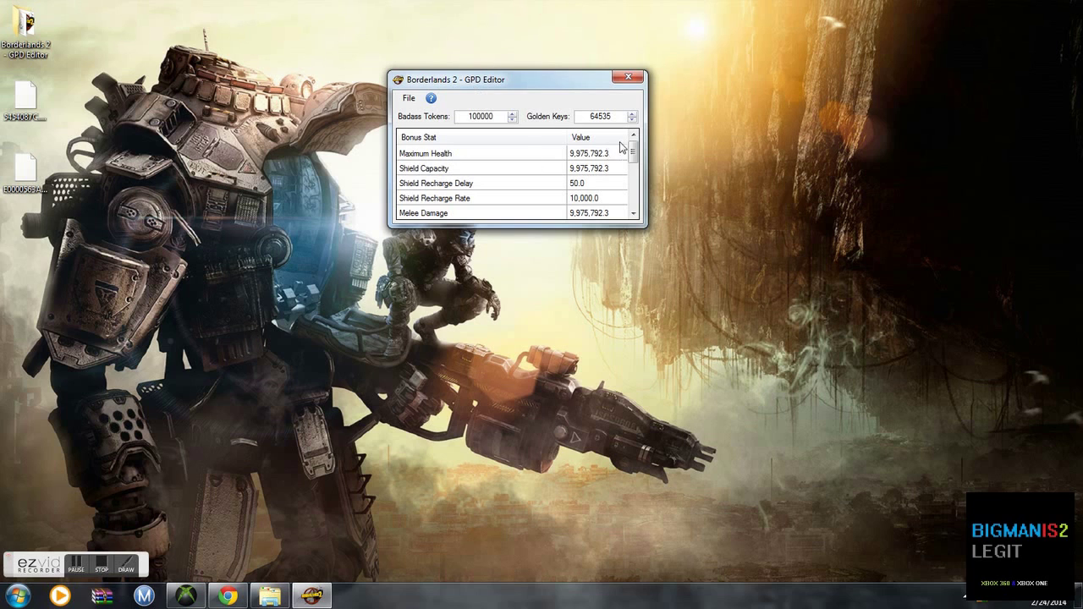
pyautogui.click(607, 156)
pyautogui.click(606, 168)
pyautogui.click(606, 153)
# Save the modified GPD data from the File menu and exit the GPD Editor.
pyautogui.click(413, 99)
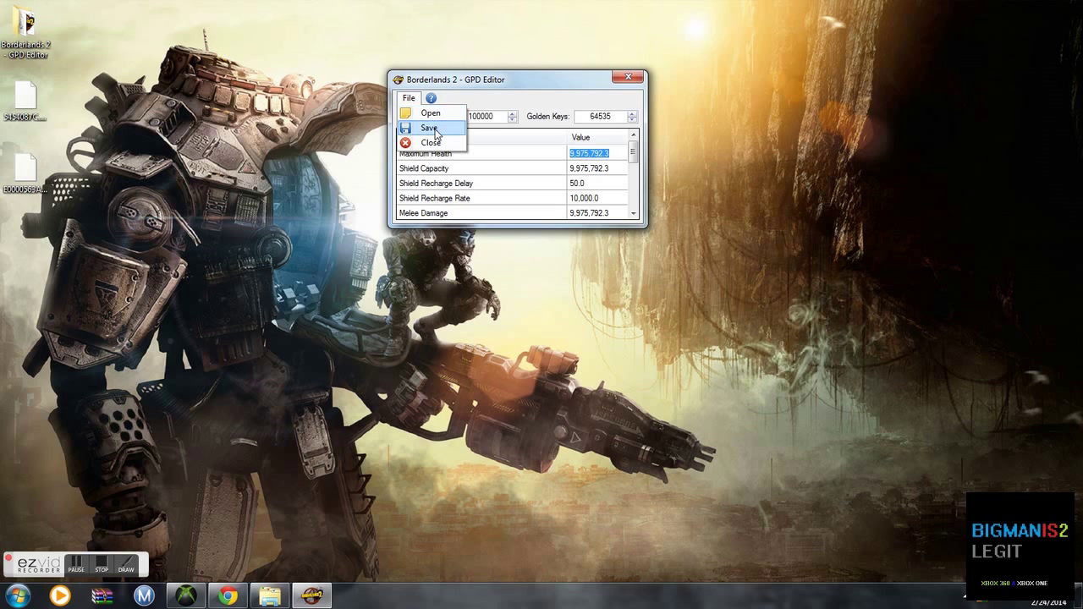
pyautogui.click(432, 129)
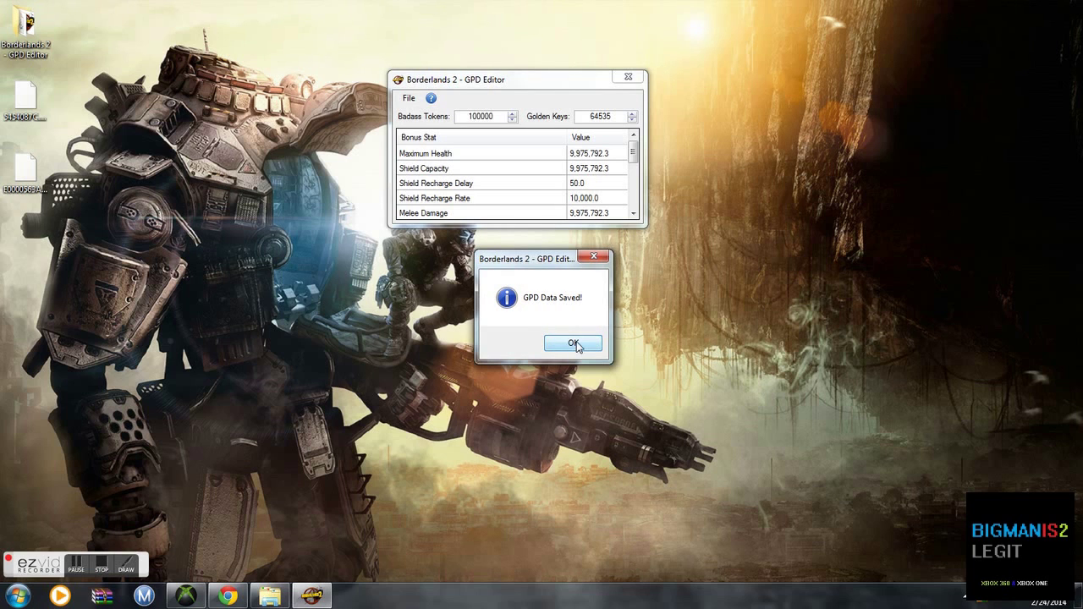
pyautogui.click(575, 344)
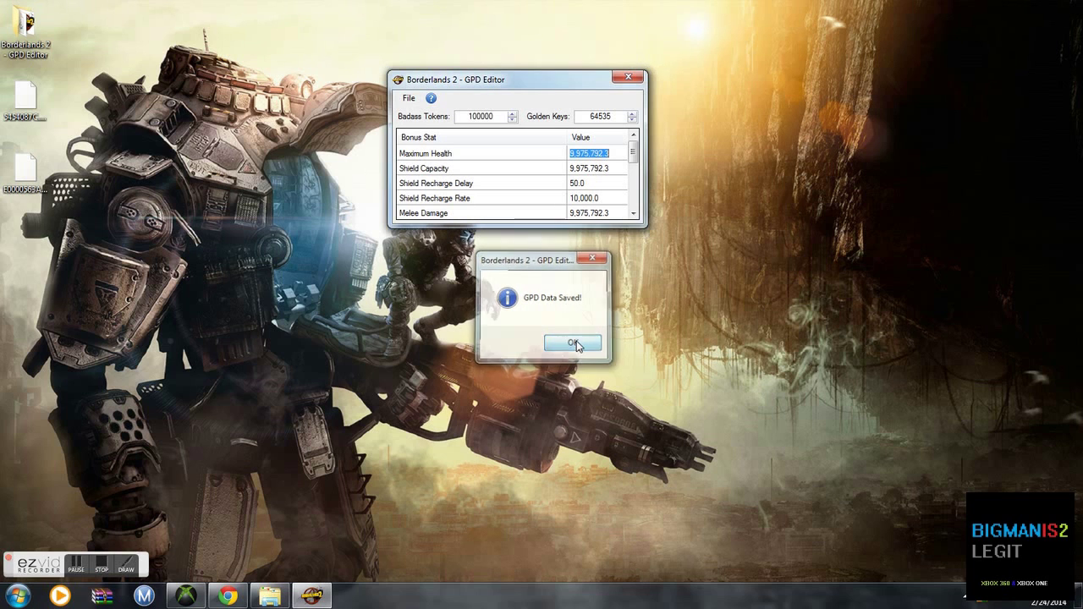
pyautogui.click(614, 78)
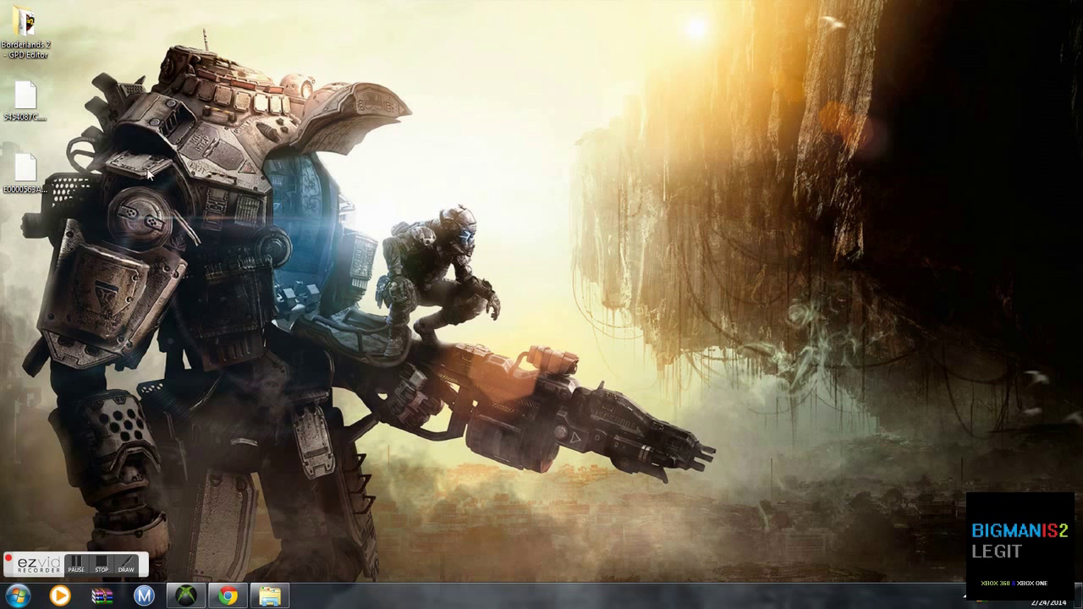
# Reopen the flash drive's gamer profile in Horizon and select 5454087C.gpd in its contents.
pyautogui.click(185, 596)
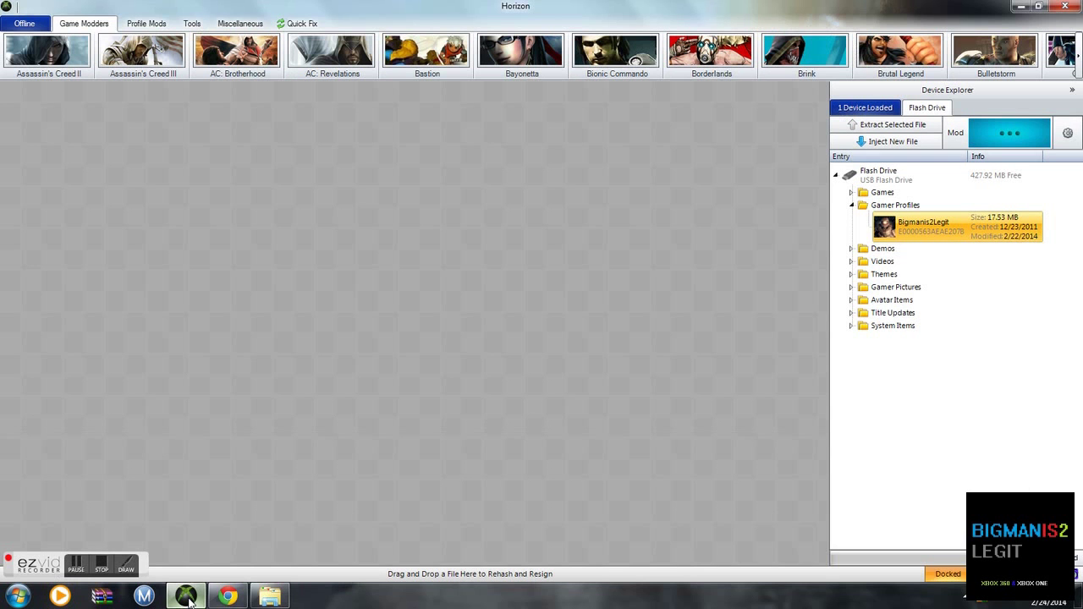
pyautogui.doubleClick(922, 223)
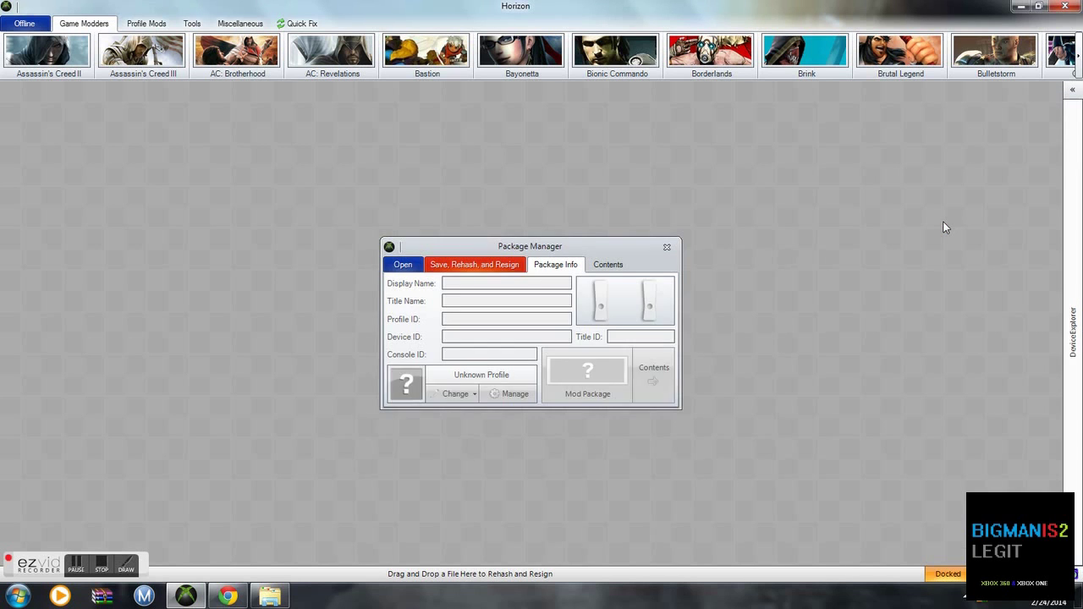
pyautogui.click(608, 265)
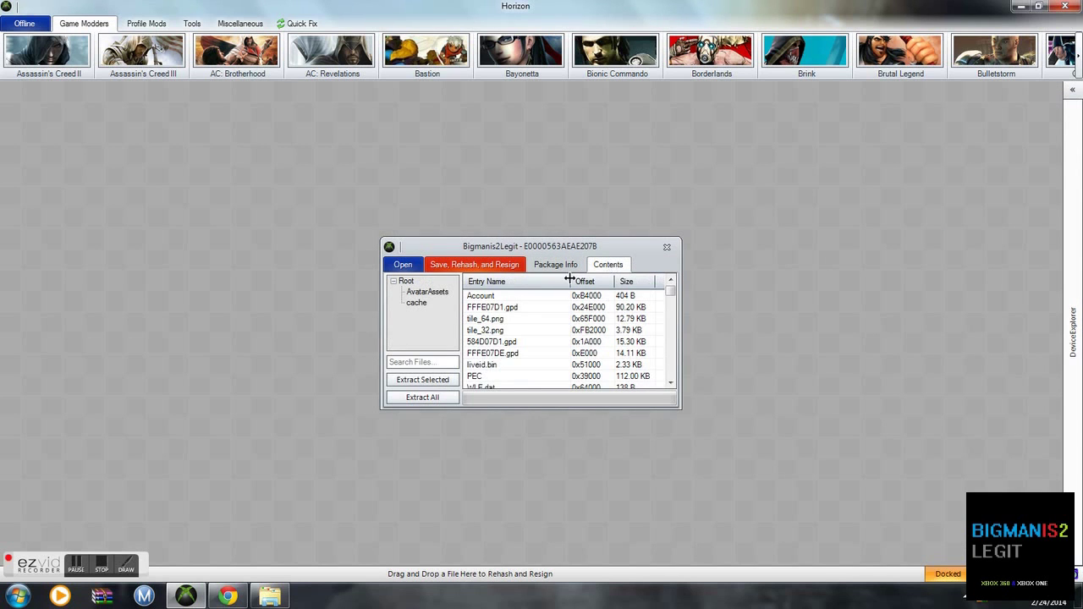
pyautogui.click(542, 352)
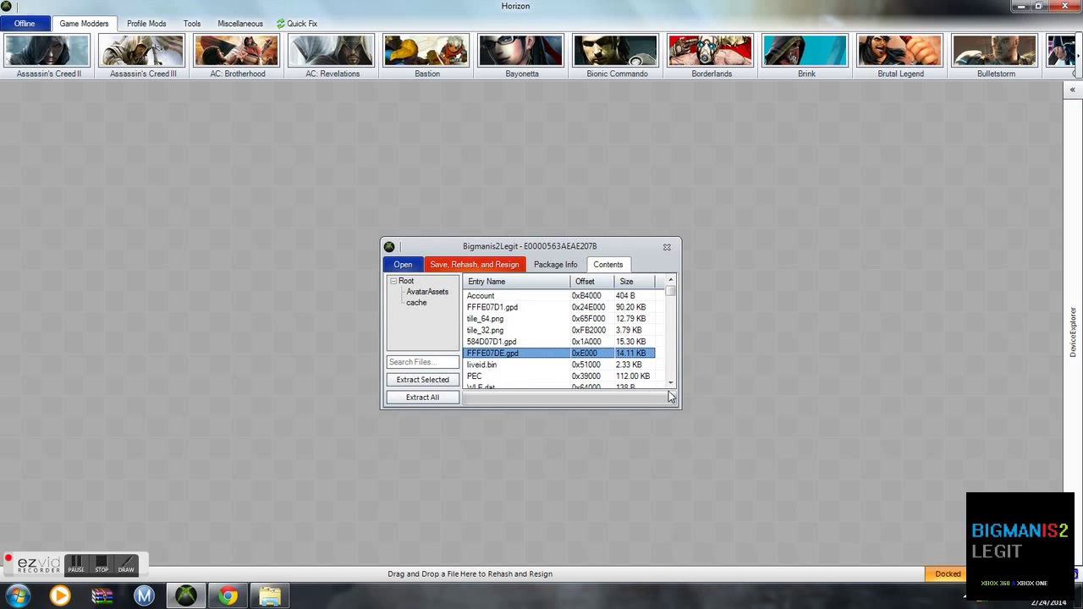
pyautogui.click(670, 384)
pyautogui.click(670, 383)
pyautogui.click(670, 383)
pyautogui.click(670, 383)
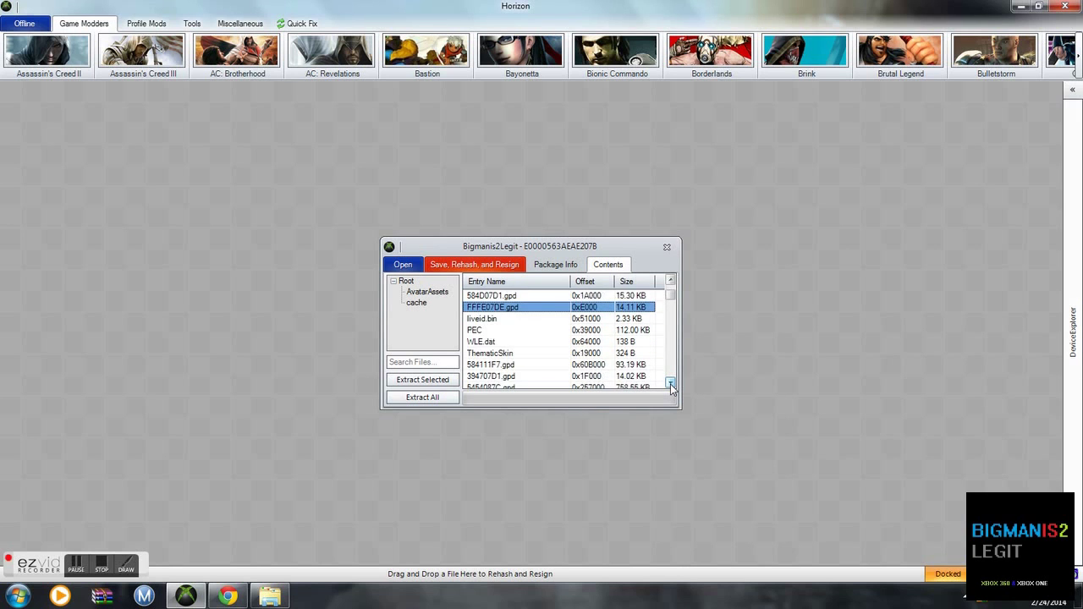
pyautogui.click(670, 384)
pyautogui.click(670, 383)
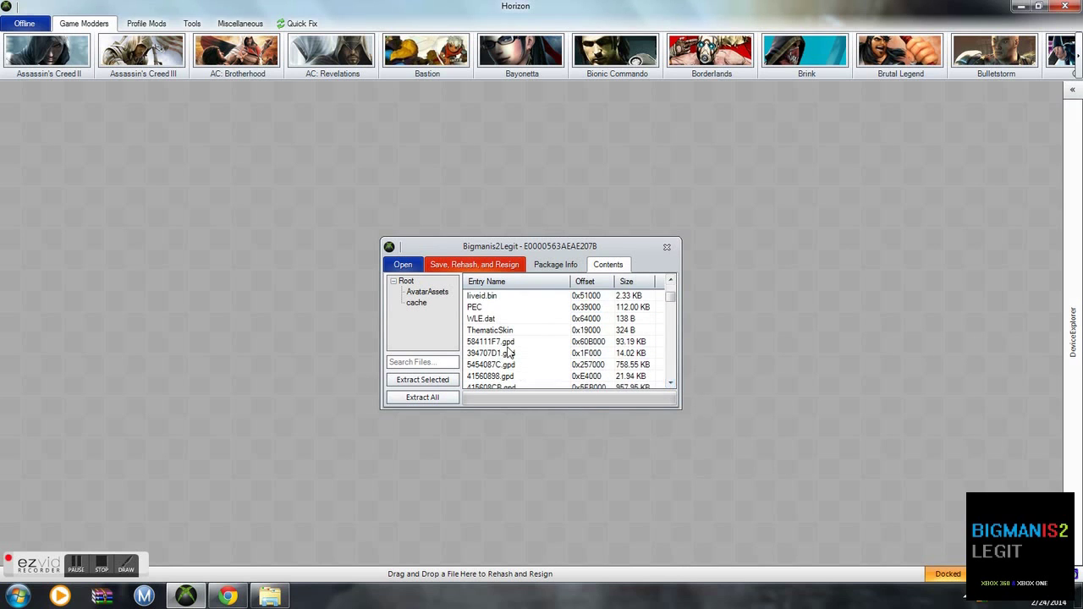
pyautogui.click(496, 365)
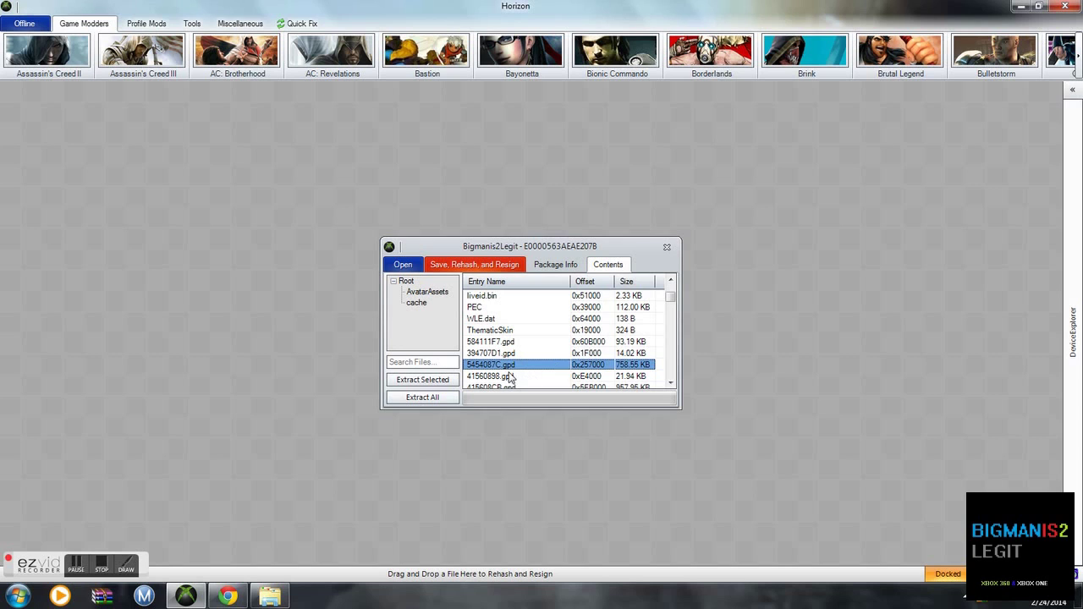
# Replace the package's 5454087C.gpd with the edited desktop copy and return to Package Info.
pyautogui.rightClick(506, 372)
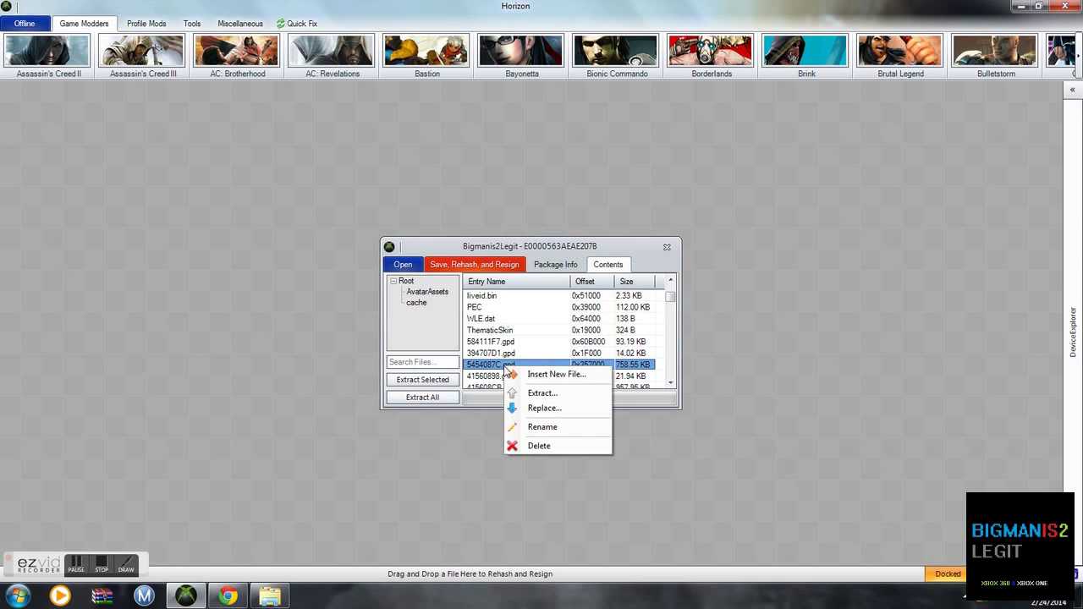
pyautogui.click(543, 408)
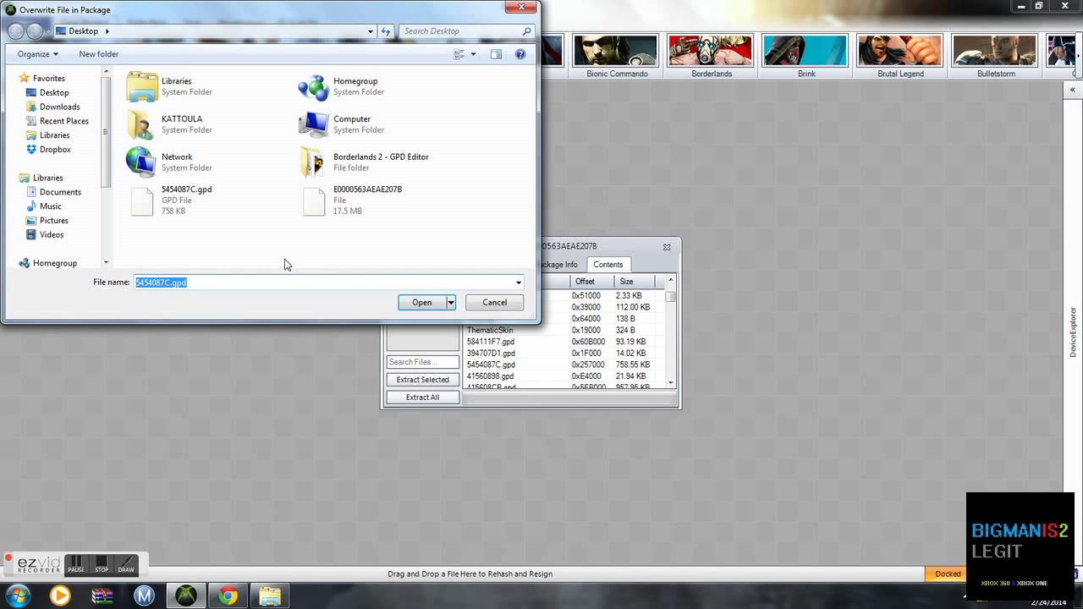
pyautogui.click(193, 194)
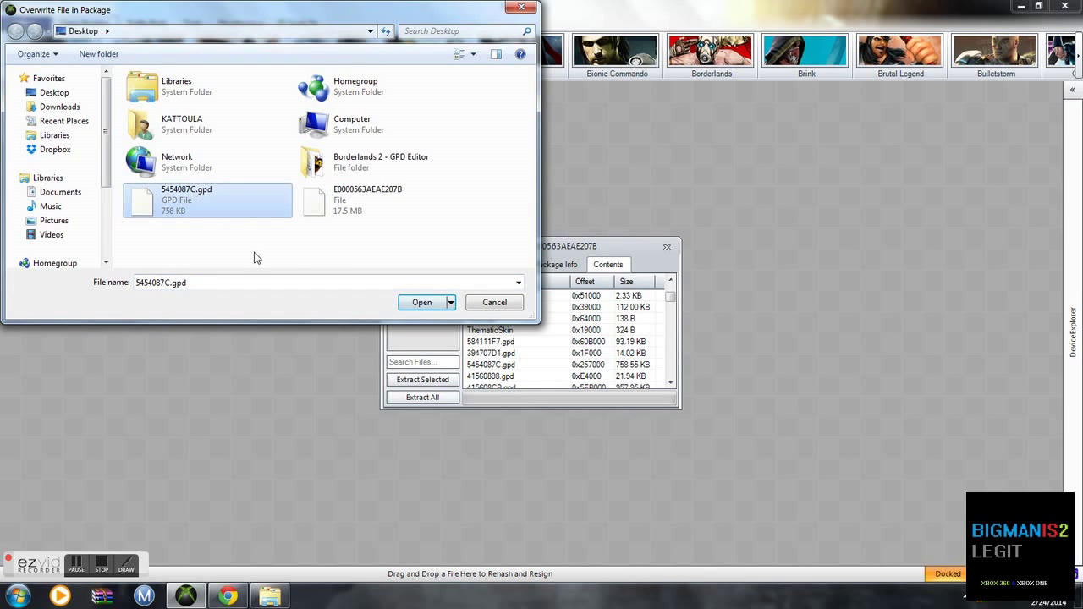
pyautogui.click(421, 303)
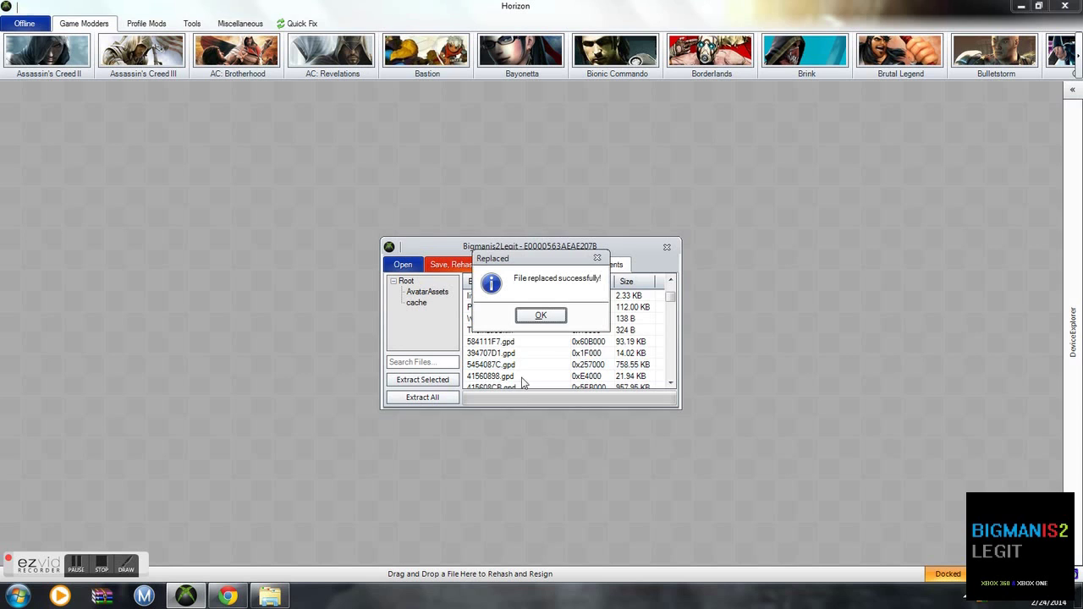
pyautogui.click(546, 315)
pyautogui.click(554, 266)
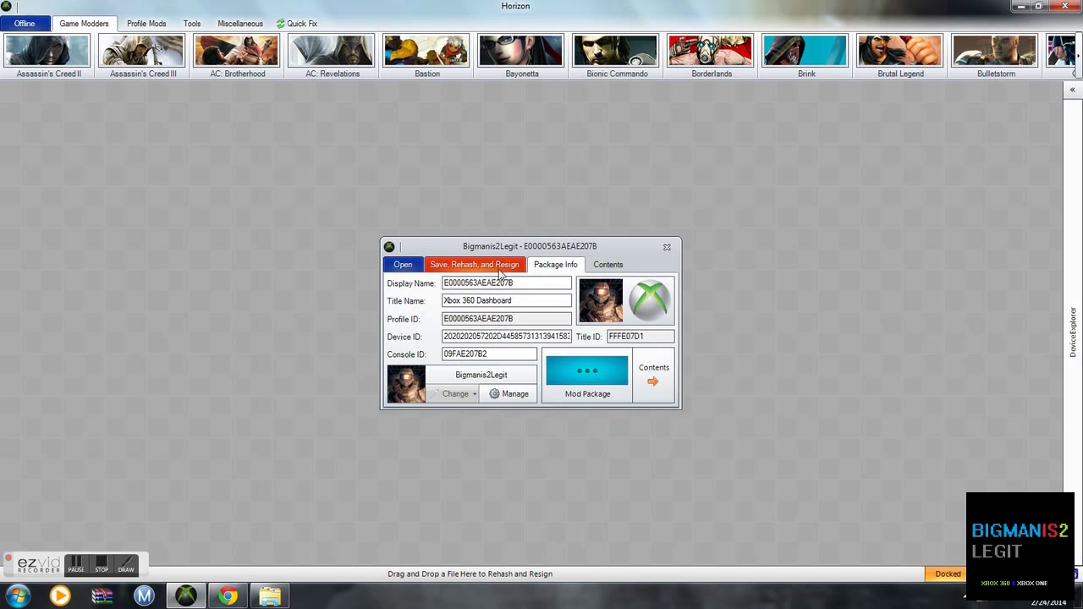
# Save, rehash and resign the profile package, dismissing both Saved confirmations.
pyautogui.click(497, 269)
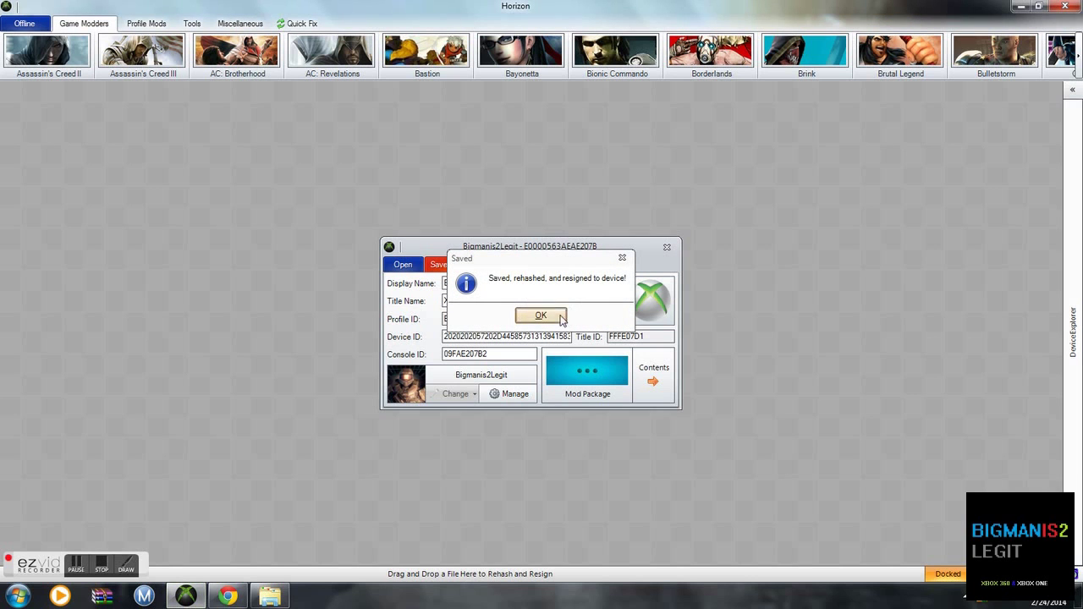
pyautogui.click(529, 320)
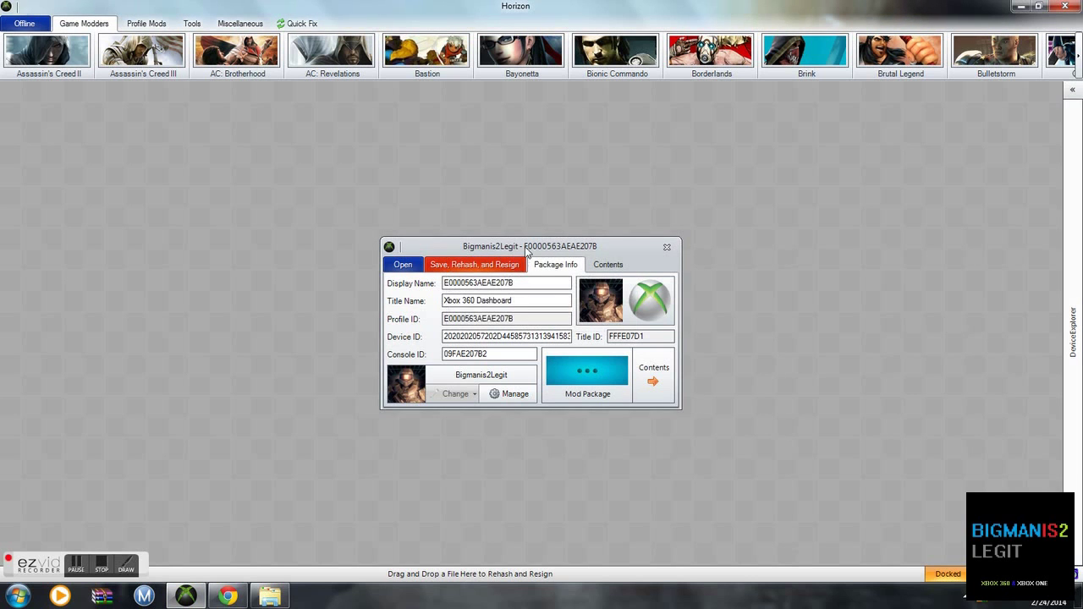
pyautogui.moveTo(526, 249); pyautogui.dragTo(493, 210)
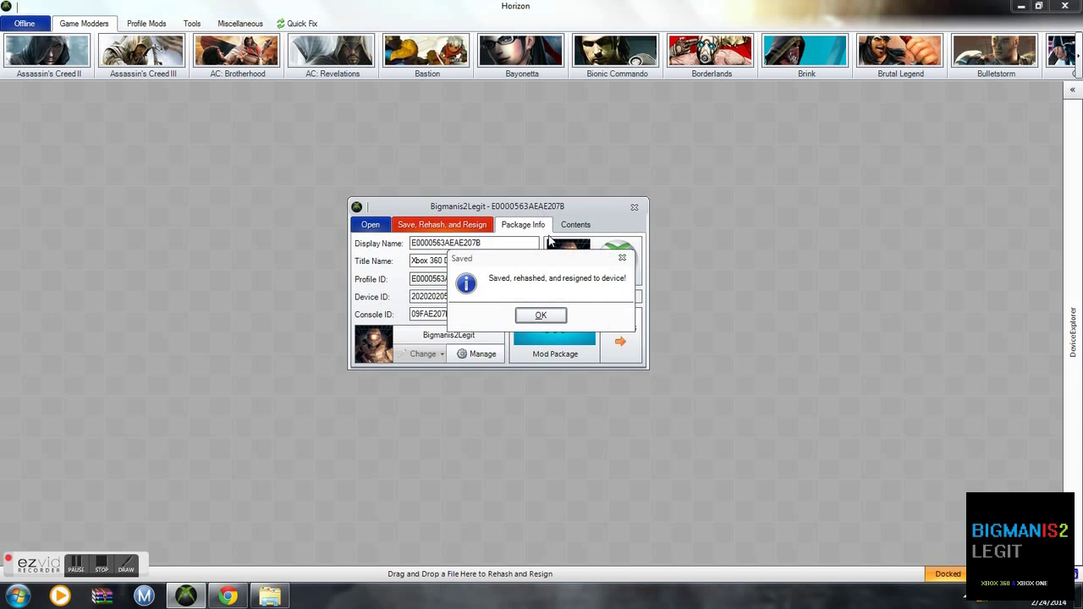
pyautogui.click(542, 317)
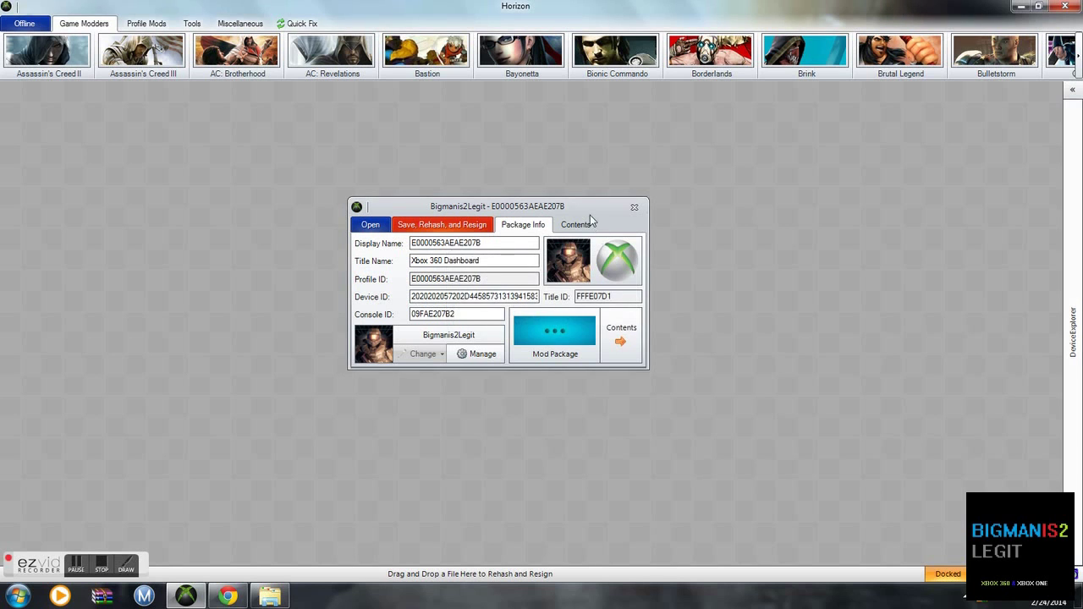
pyautogui.moveTo(589, 215); pyautogui.dragTo(633, 230)
# Close the package window and select the gamer profile and the flash drive in Device Explorer.
pyautogui.click(681, 224)
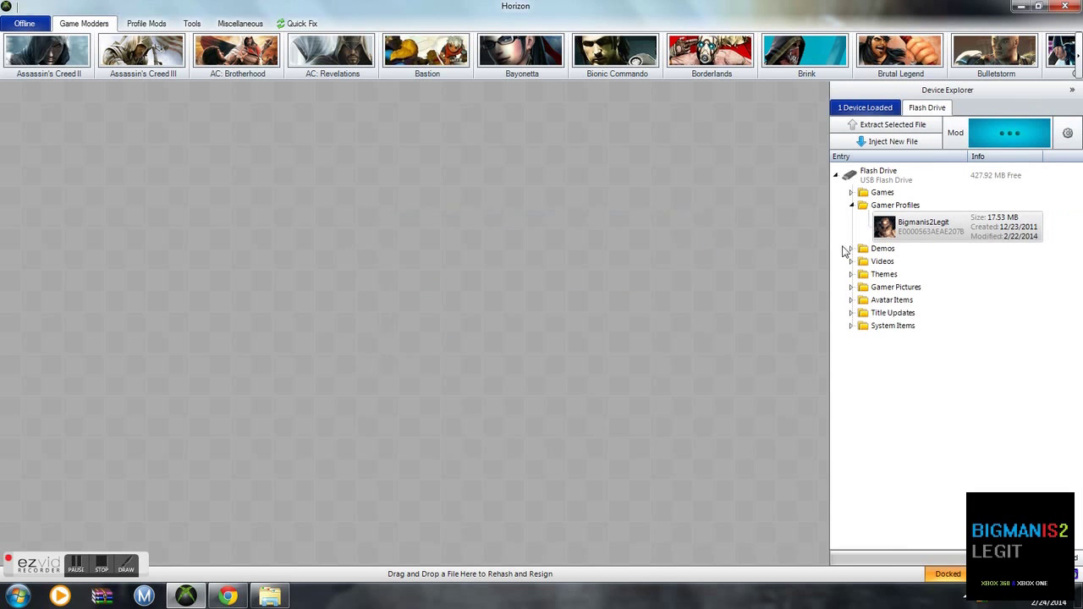
pyautogui.click(929, 237)
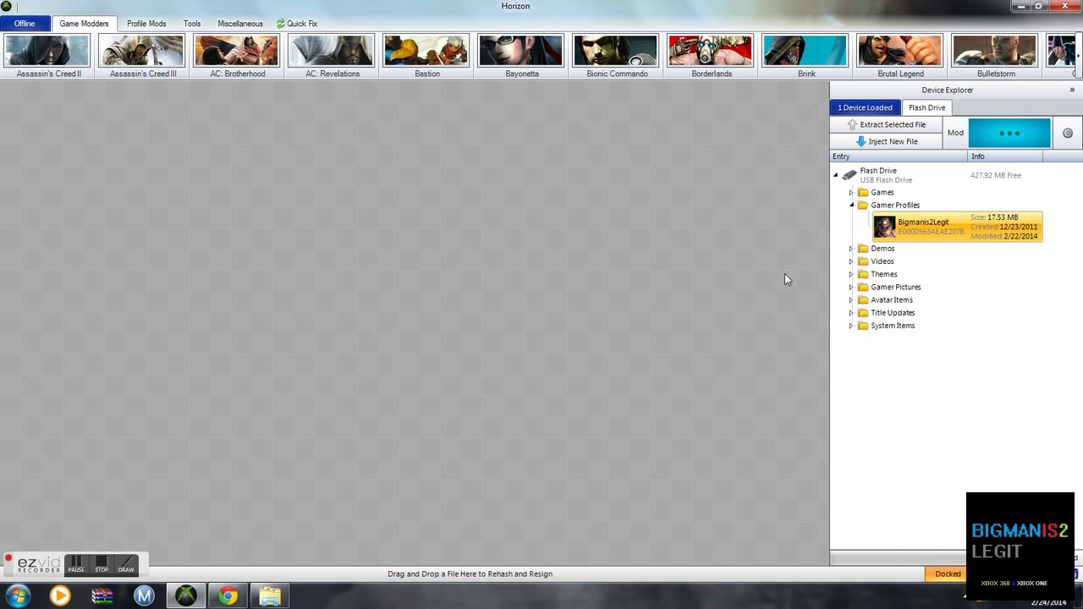
pyautogui.click(907, 180)
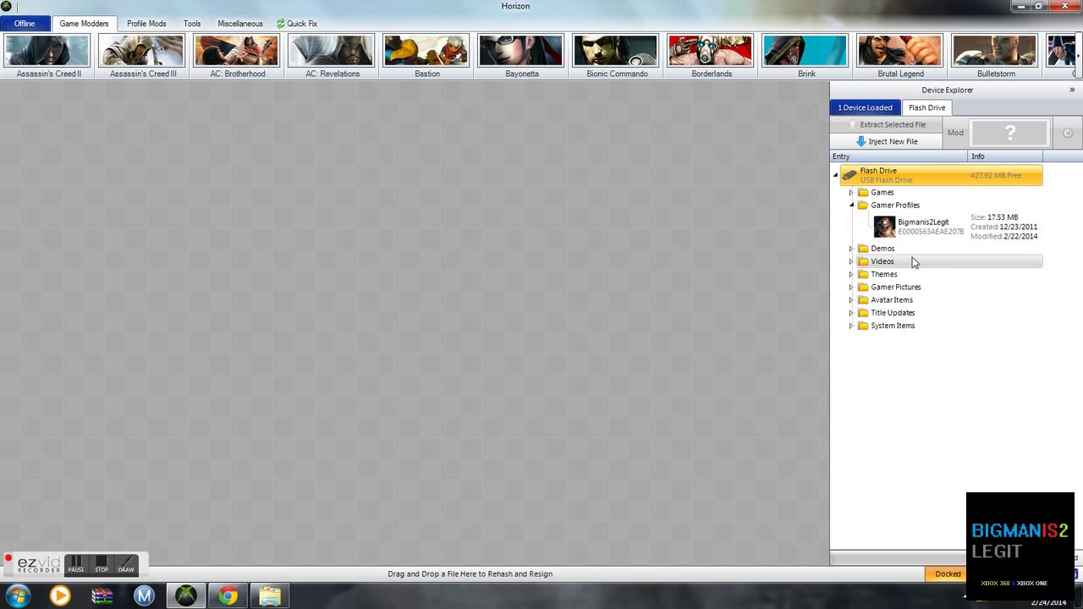
# Expand Games > Borderlands 2, select the Gaige – Level 72 save, and minimize Horizon.
pyautogui.click(852, 193)
pyautogui.click(859, 205)
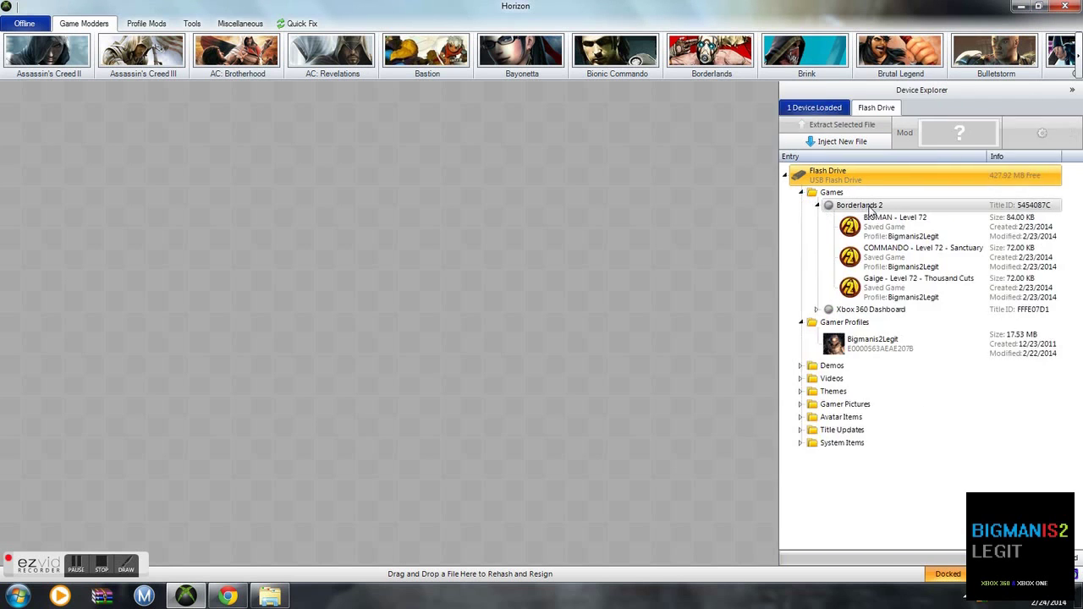
pyautogui.click(907, 281)
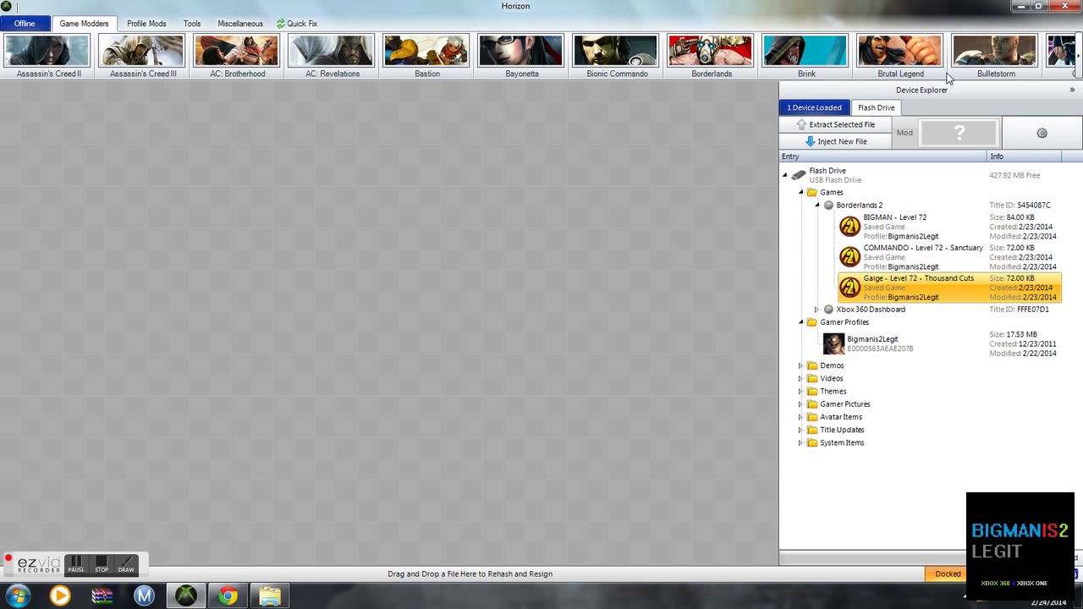
pyautogui.click(1016, 6)
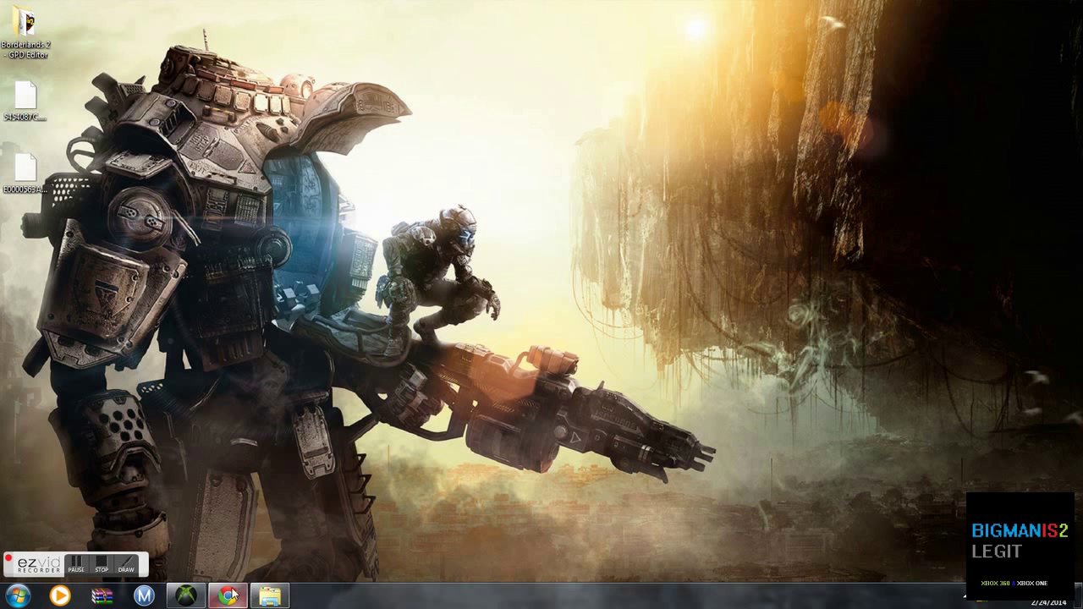
# Restore Chrome on the uploader's YouTube channel and scroll through its video list.
pyautogui.moveTo(228, 596)
pyautogui.click(241, 489)
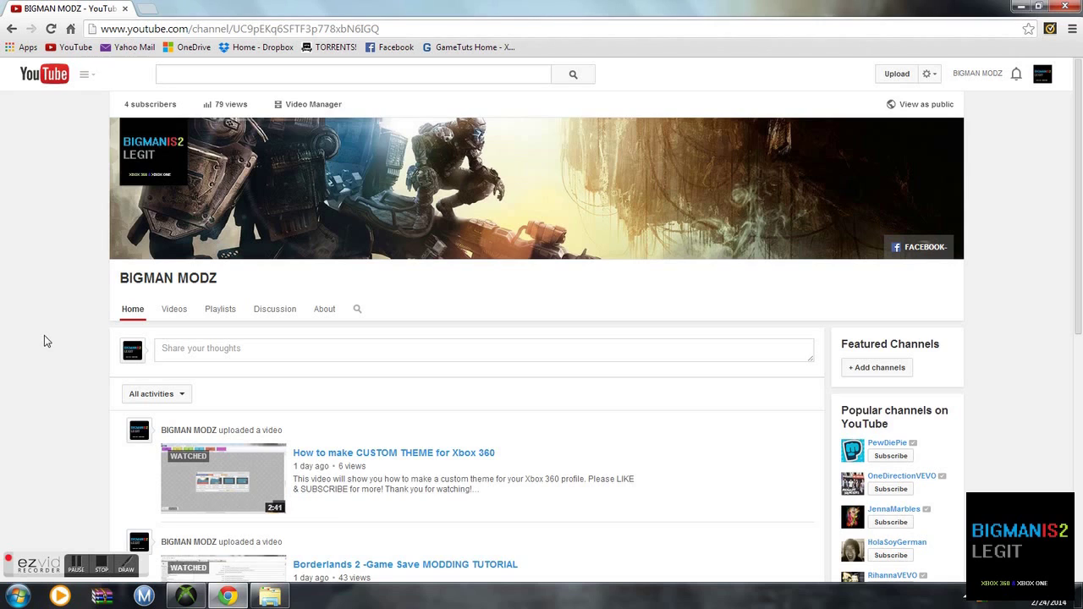
pyautogui.scroll(-2, 47, 339)
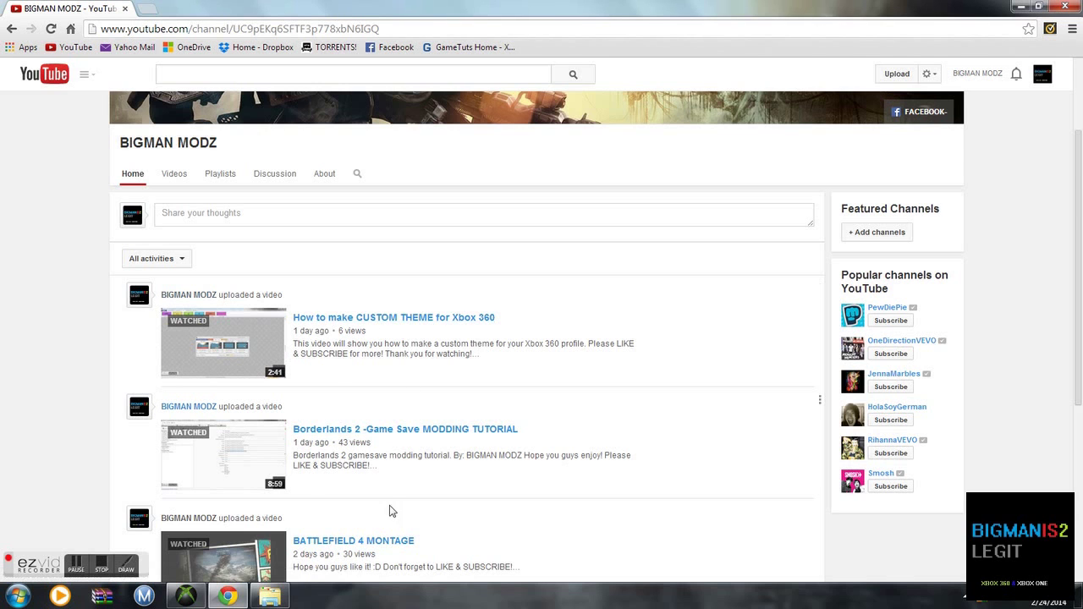
pyautogui.scroll(-2, 389, 510)
pyautogui.scroll(1, 81, 202)
pyautogui.scroll(3, 81, 202)
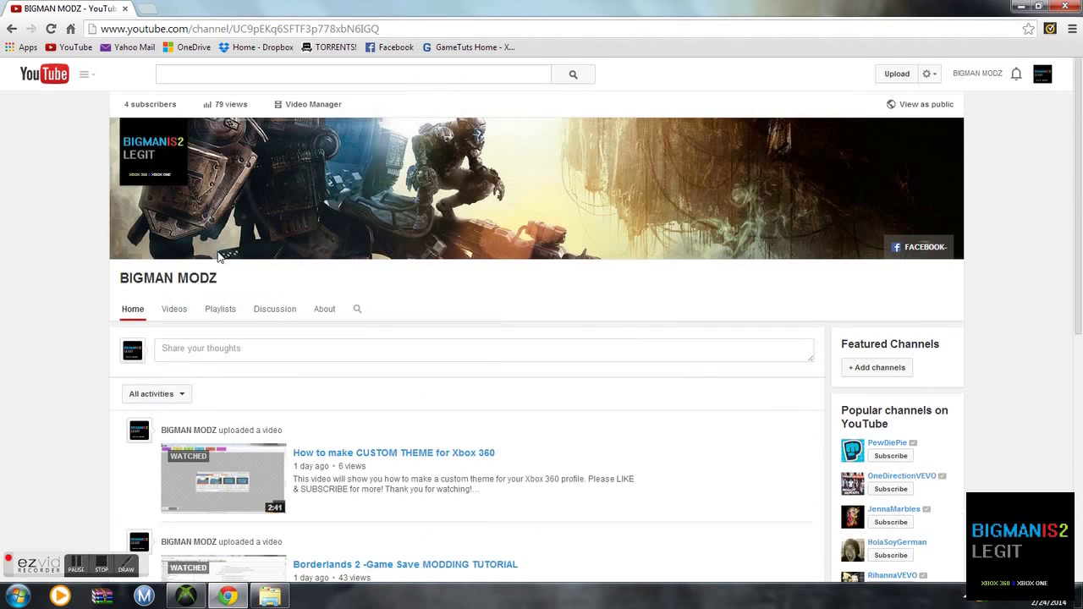